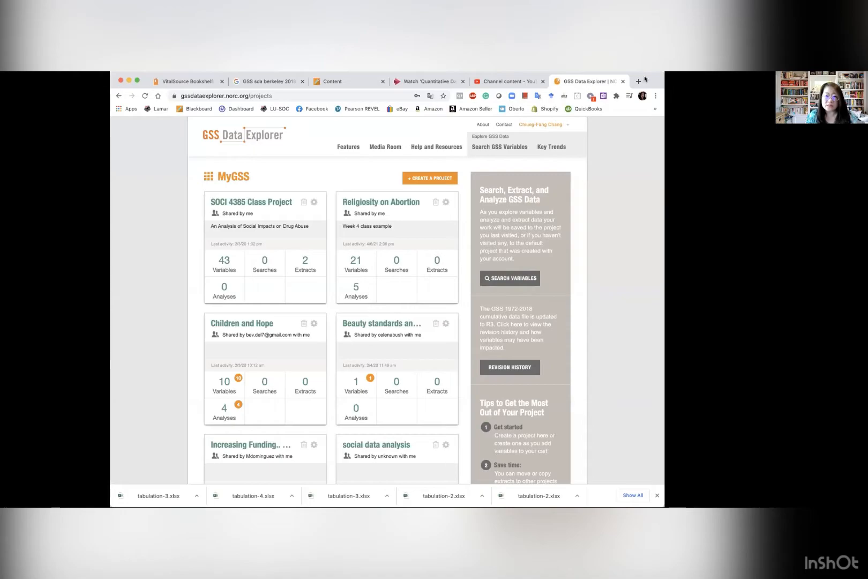
Start a new Cross Tabulation analysis in the Religiosity on Abortion project
click(356, 287)
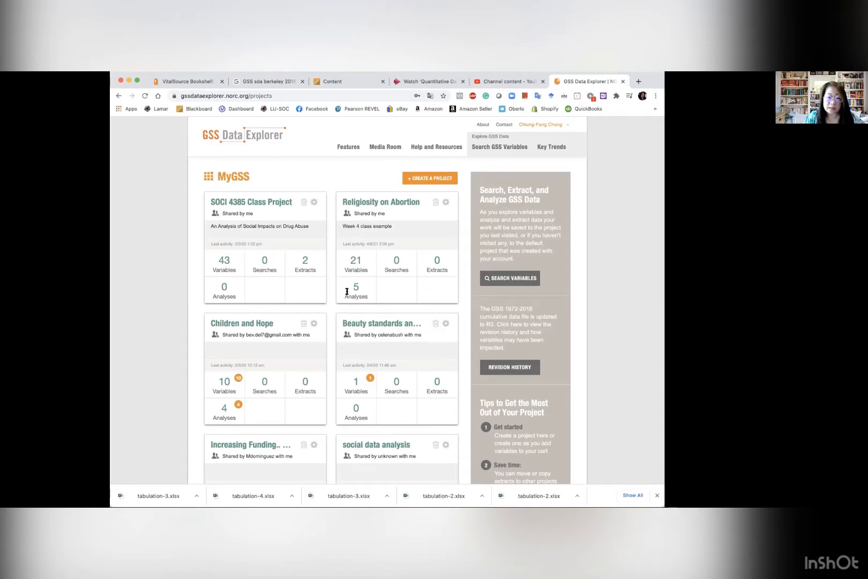
click(356, 290)
click(381, 188)
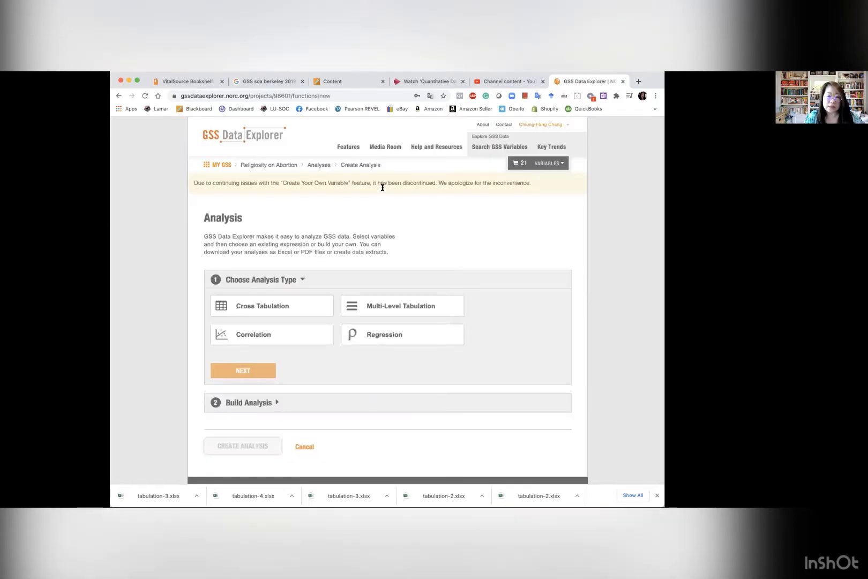
click(265, 305)
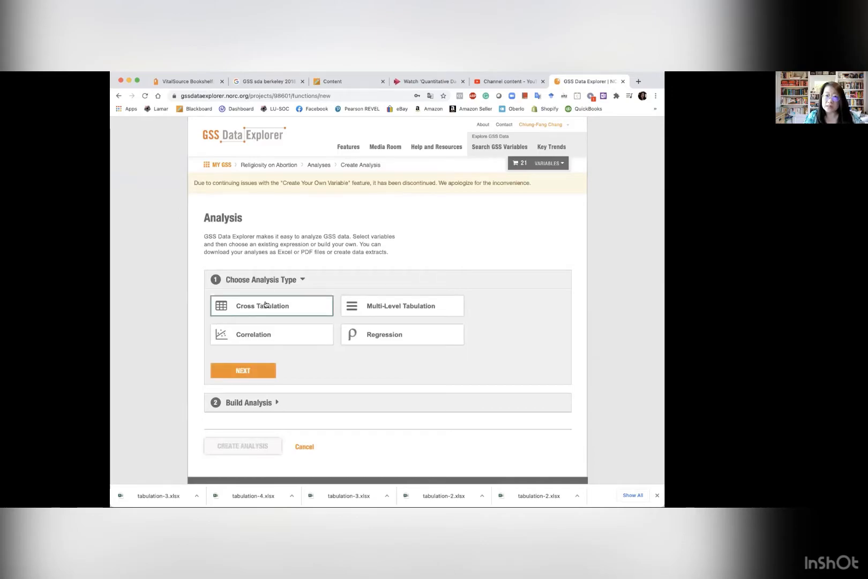
click(248, 370)
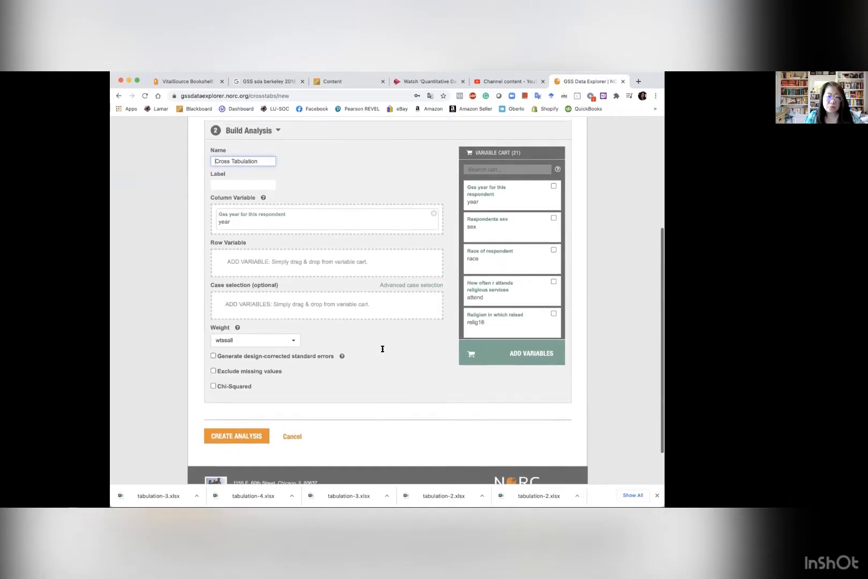
Name the cross tabulation ATTEND x ABANY
drag(259, 160, 198, 158)
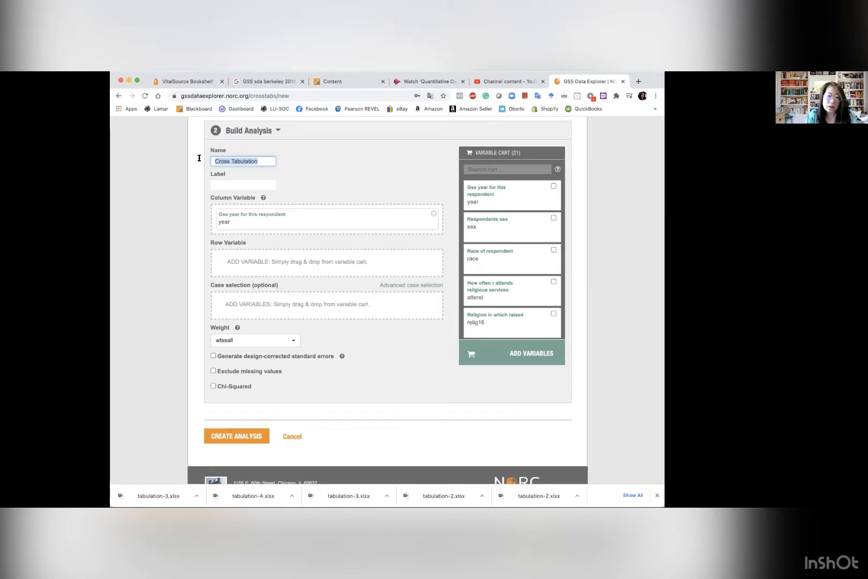
text(A)
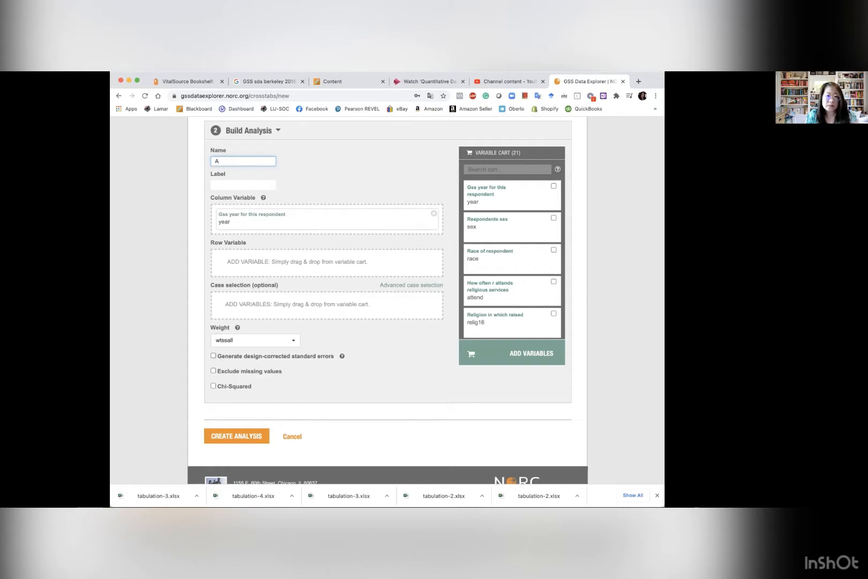
text(TTEND x ABANY)
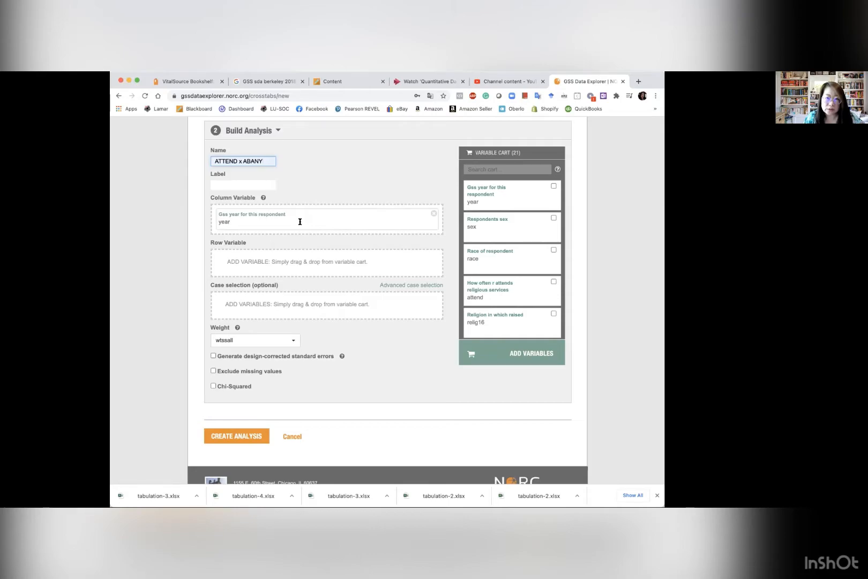
Replace the year column variable with attend and assign abany from the variable cart as the row variable
click(433, 216)
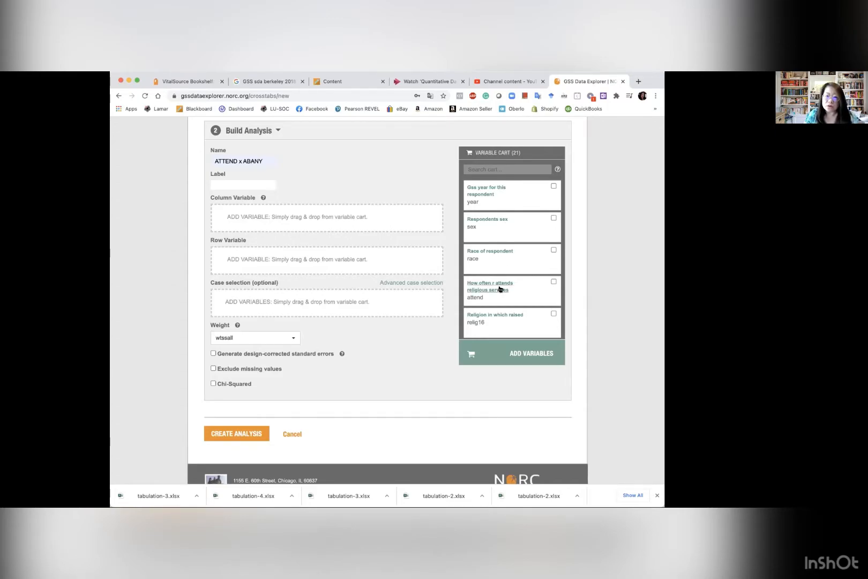
drag(489, 287, 347, 213)
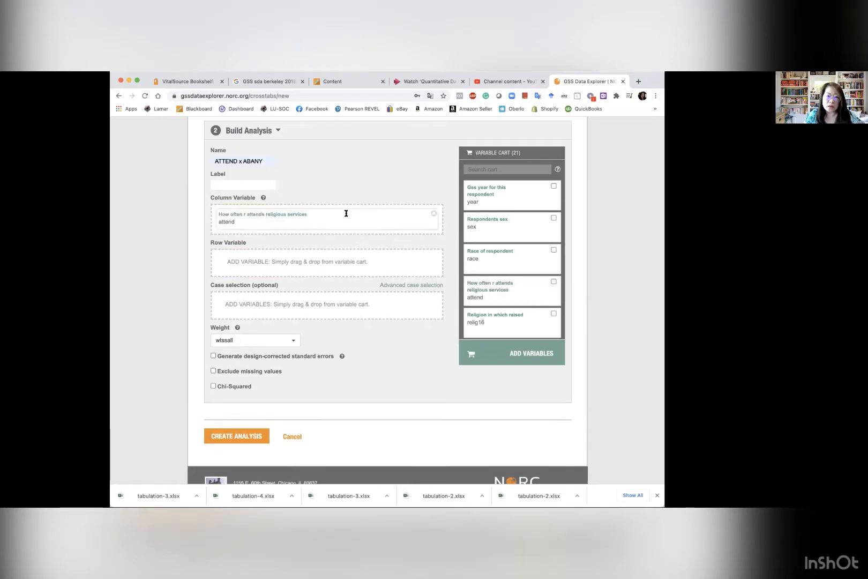
scroll(504, 285, down, 5)
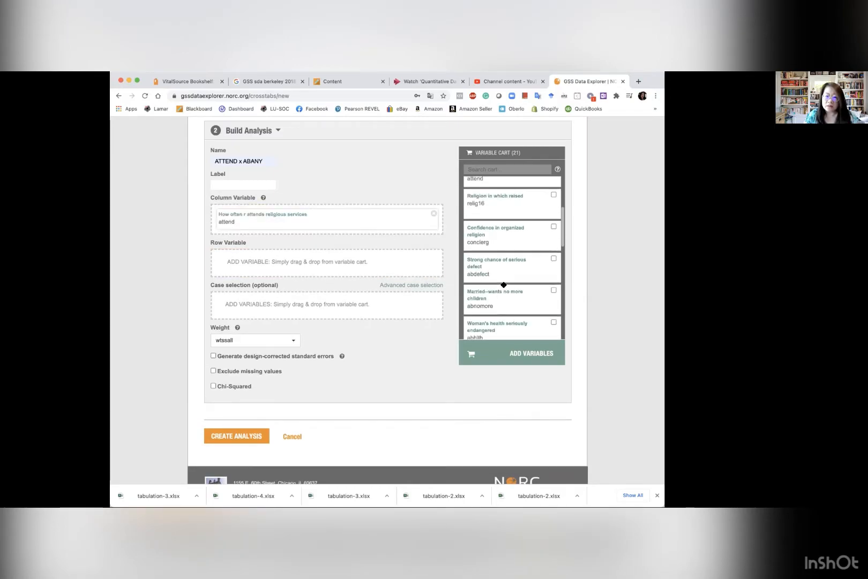
scroll(504, 285, down, 5)
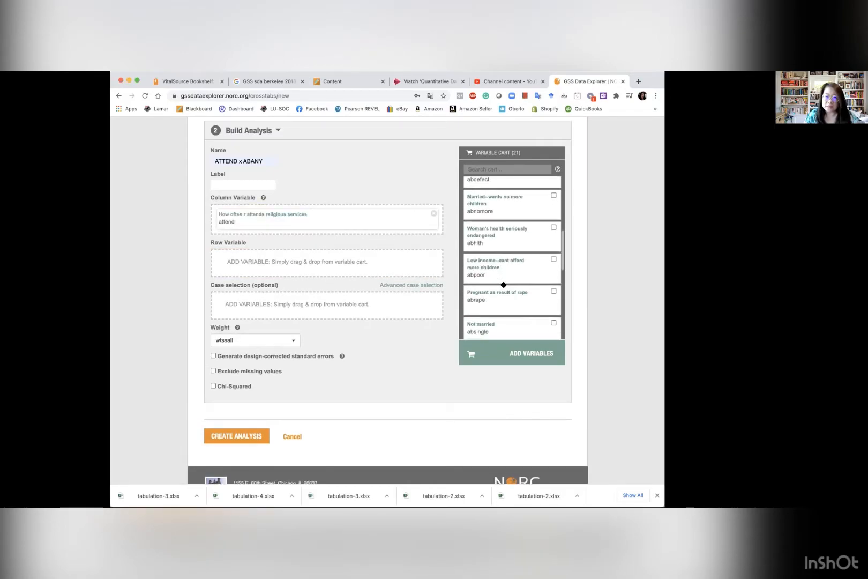
scroll(504, 285, down, 1)
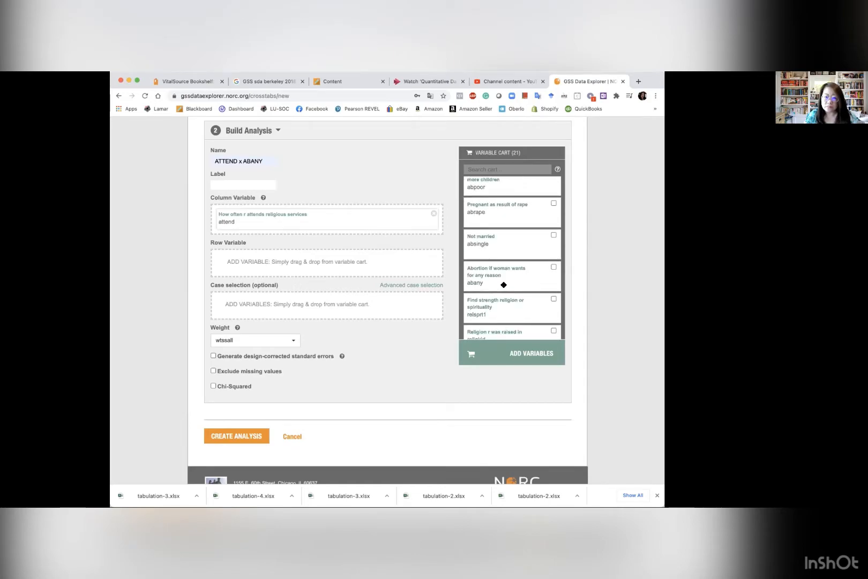
drag(504, 285, 373, 271)
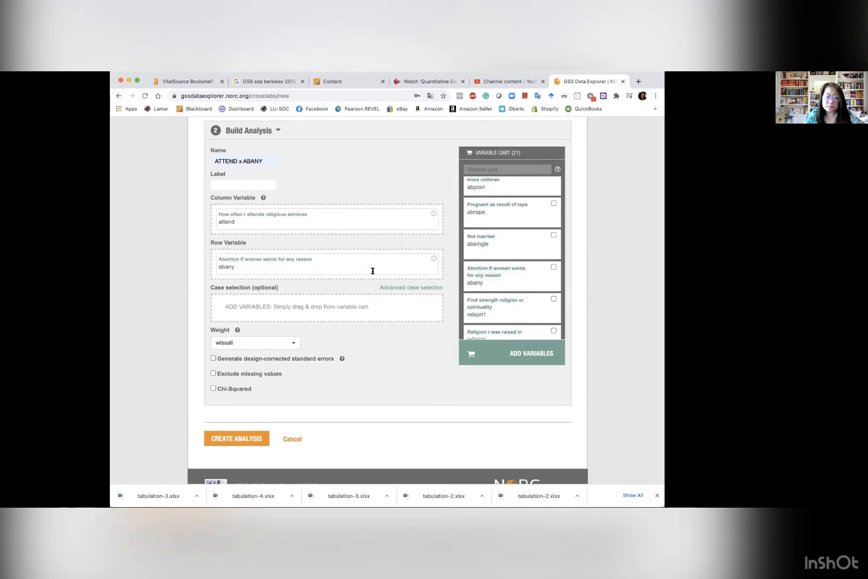
Enable design-corrected standard errors, missing-value exclusion and Chi-Squared, and create the analysis
click(213, 358)
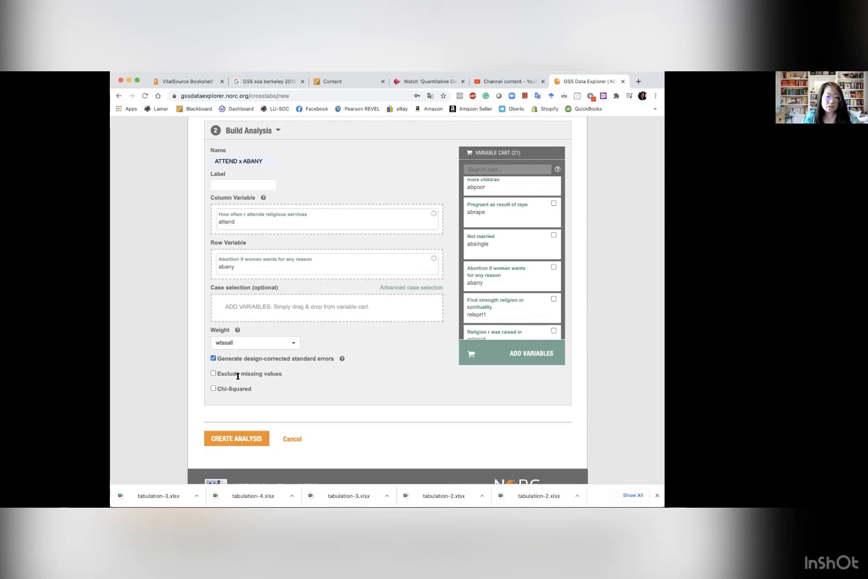
click(213, 373)
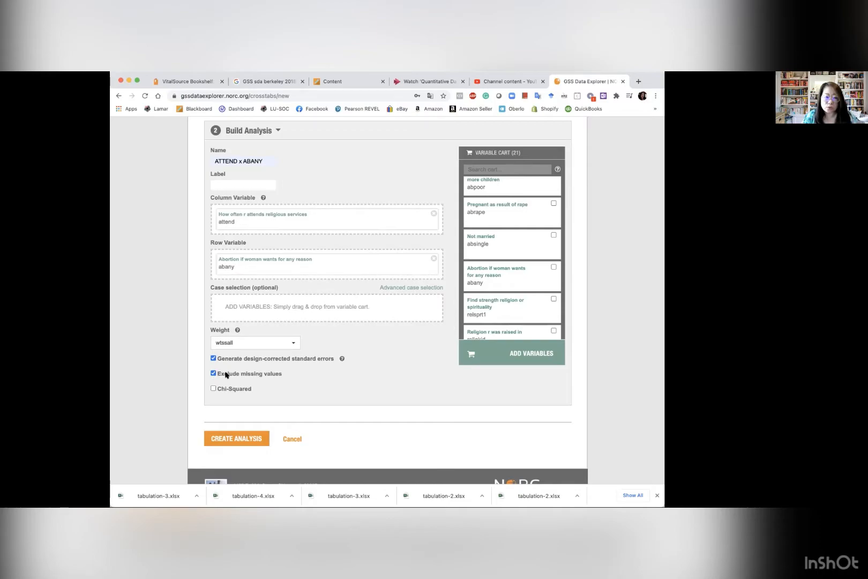
click(252, 389)
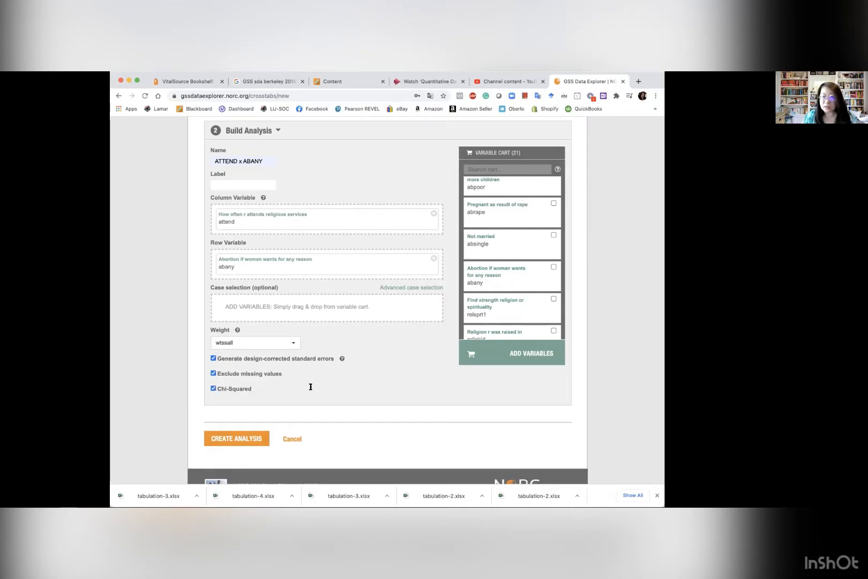
click(243, 441)
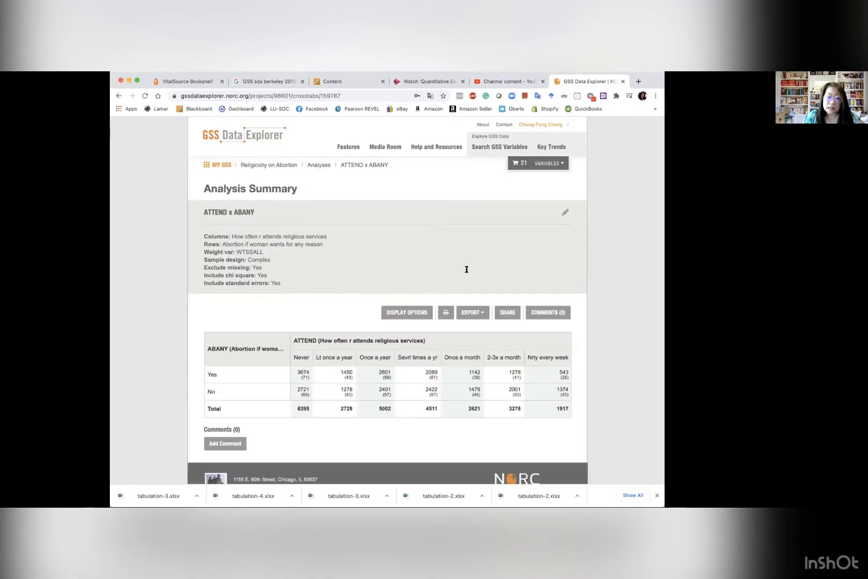
Display the cross tabulation as column percent with 2 decimal places
scroll(468, 269, down, 2)
scroll(467, 269, down, 1)
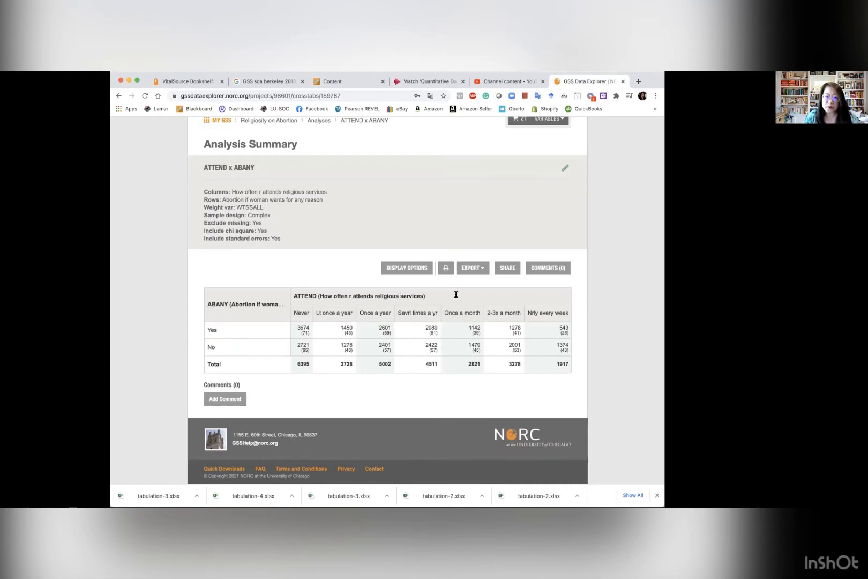
click(411, 268)
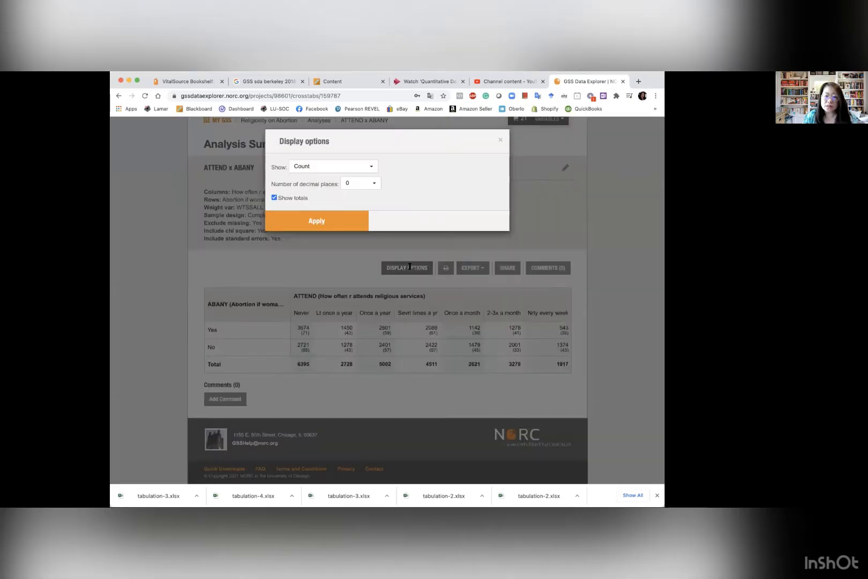
click(369, 166)
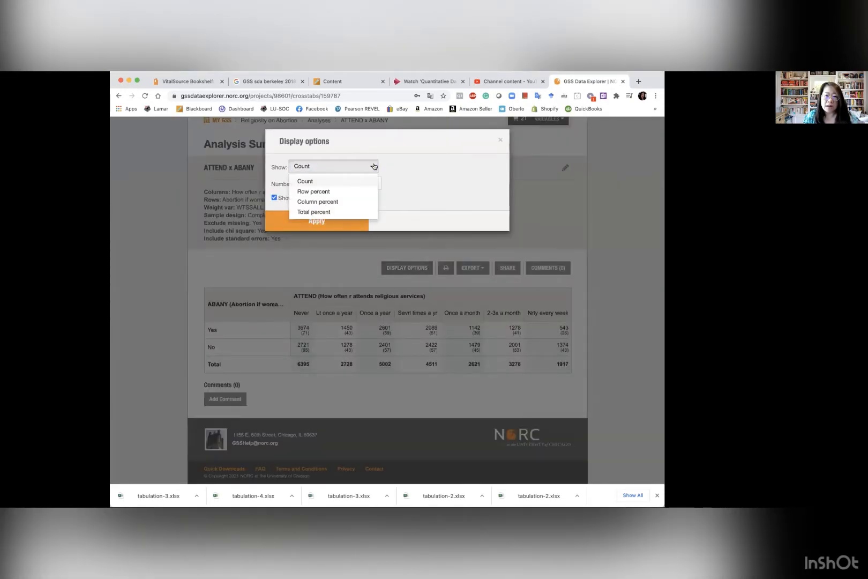
click(366, 201)
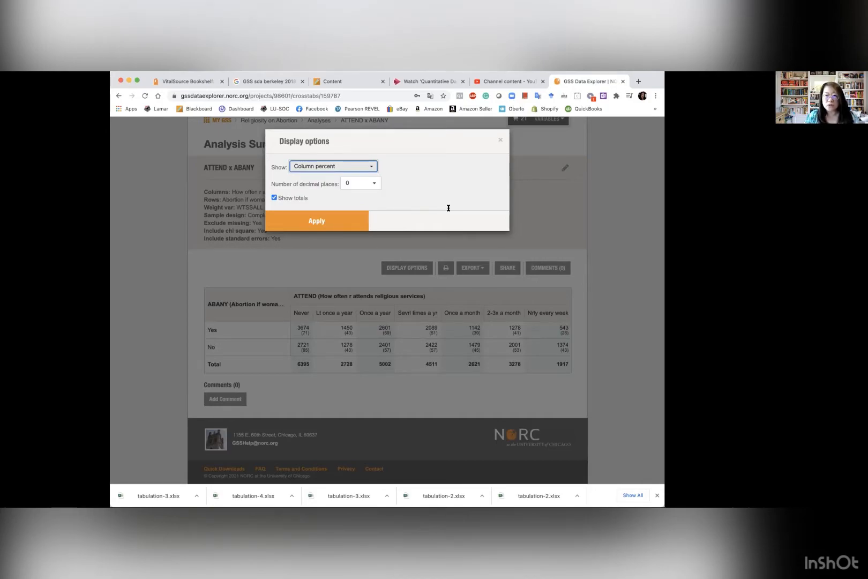
click(366, 187)
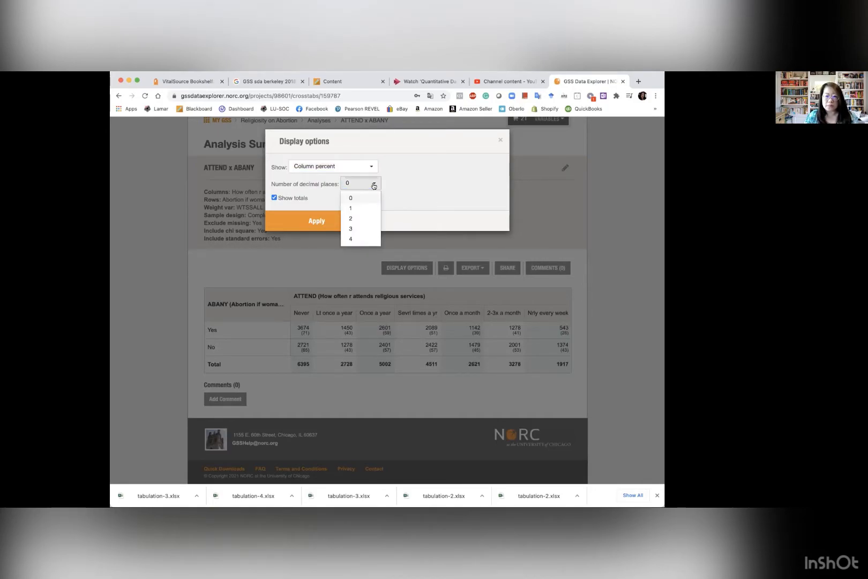
click(364, 220)
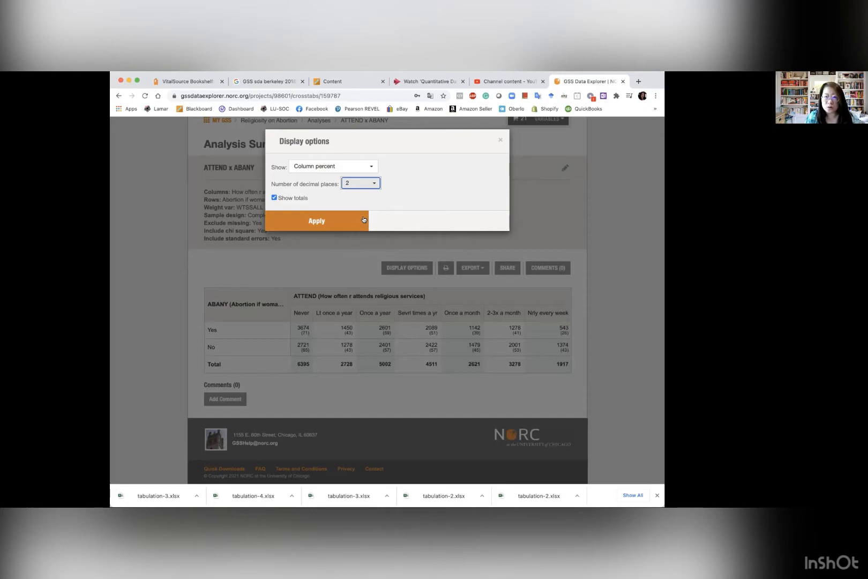
click(363, 219)
Export the cross tabulation, switch to the tabulation-1 workbook in Excel and close Format Shape to show the whole table
click(477, 268)
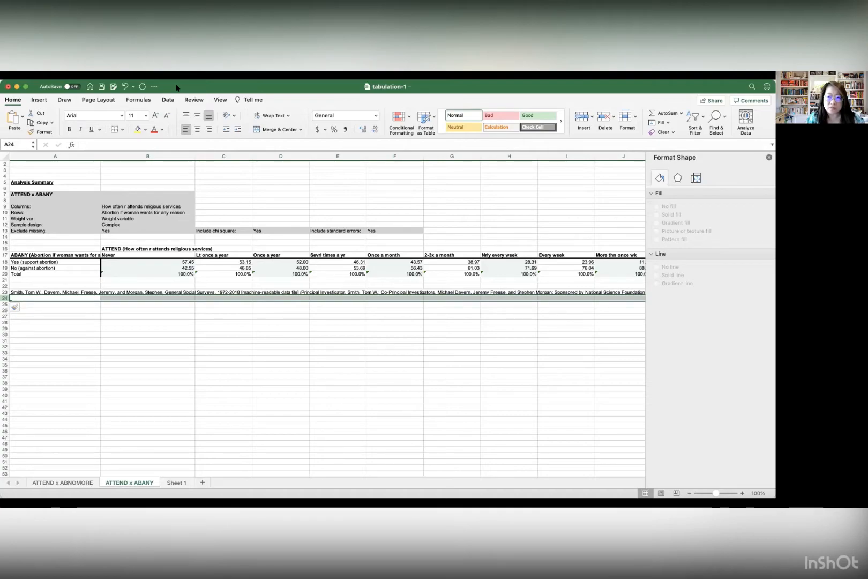
click(769, 157)
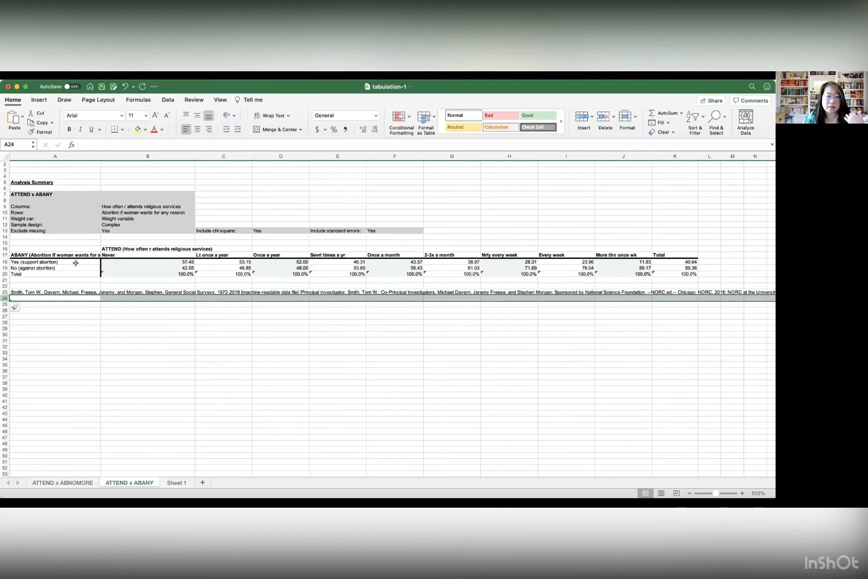
click(168, 265)
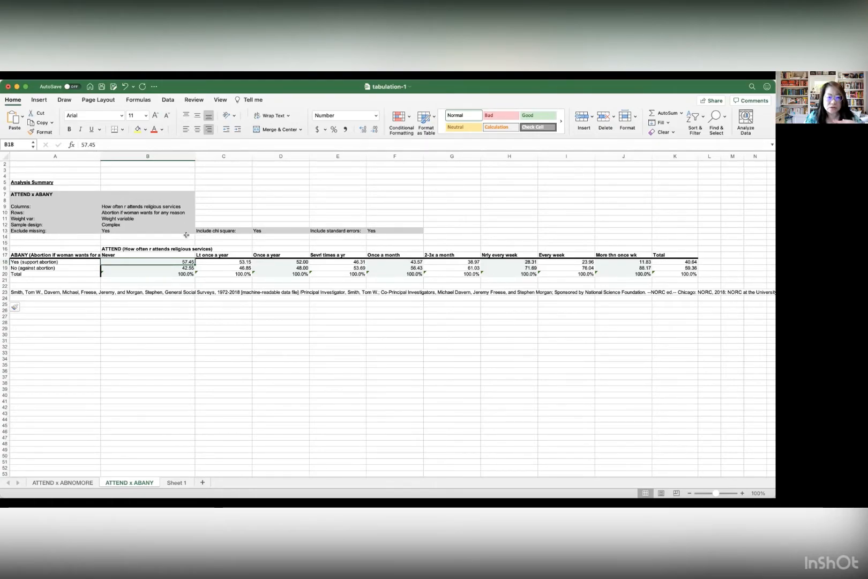
scroll(161, 263, up, 1)
click(395, 365)
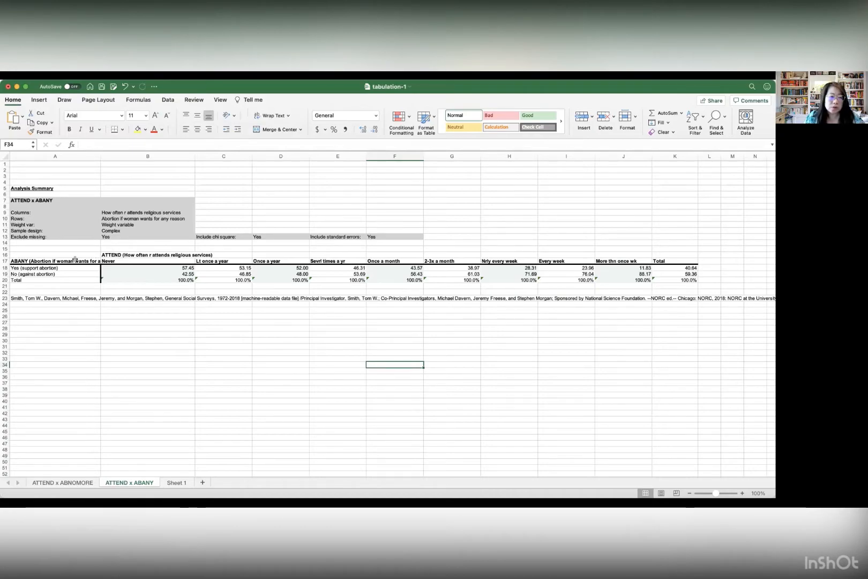
Insert a clustered column chart from the table range A17:J19, leaving out the totals
click(59, 261)
drag(152, 260, 625, 273)
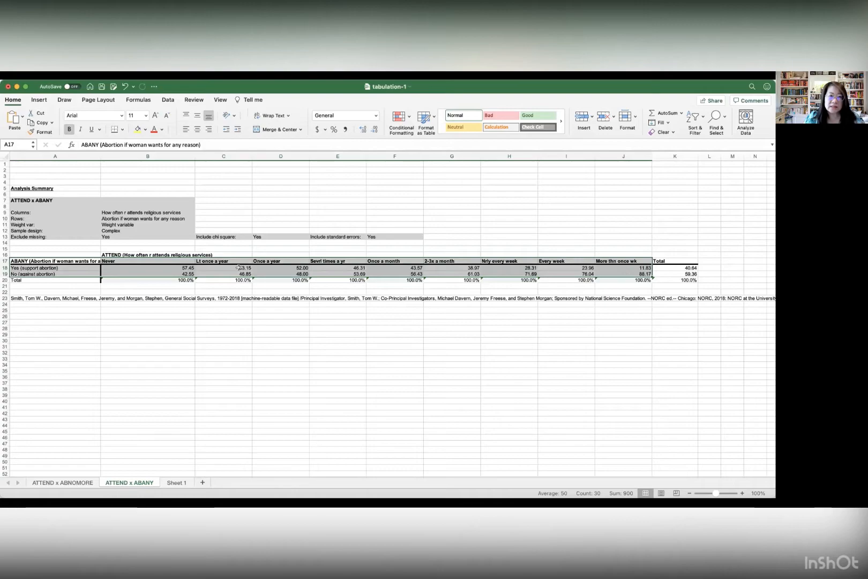
click(35, 100)
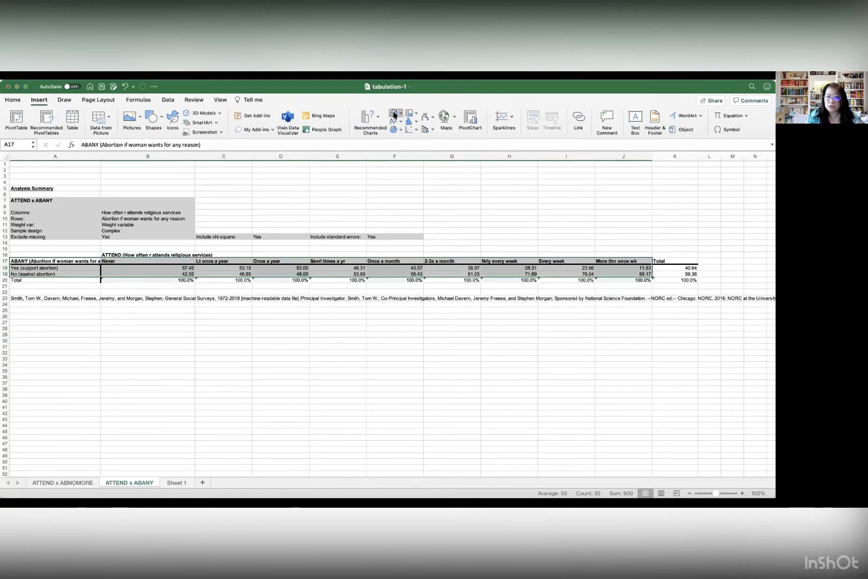
click(395, 115)
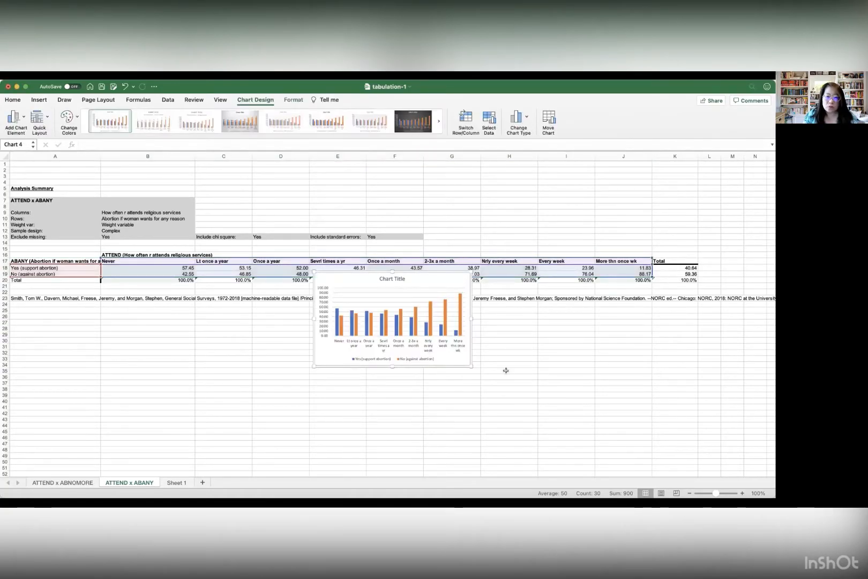
Enlarge the column chart and move it to the empty area below the table, starting at about row 31
drag(471, 367, 606, 456)
scroll(468, 207, down, 4)
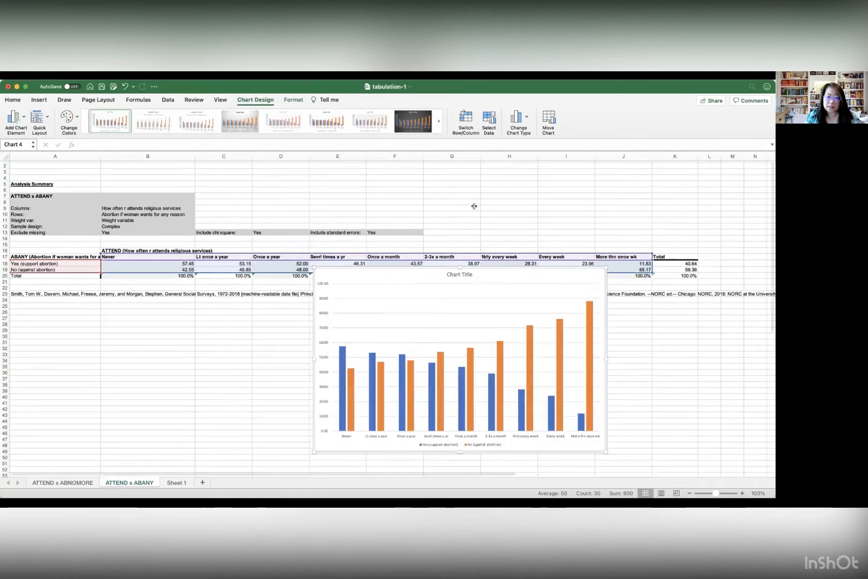
drag(451, 213, 348, 289)
scroll(572, 289, down, 8)
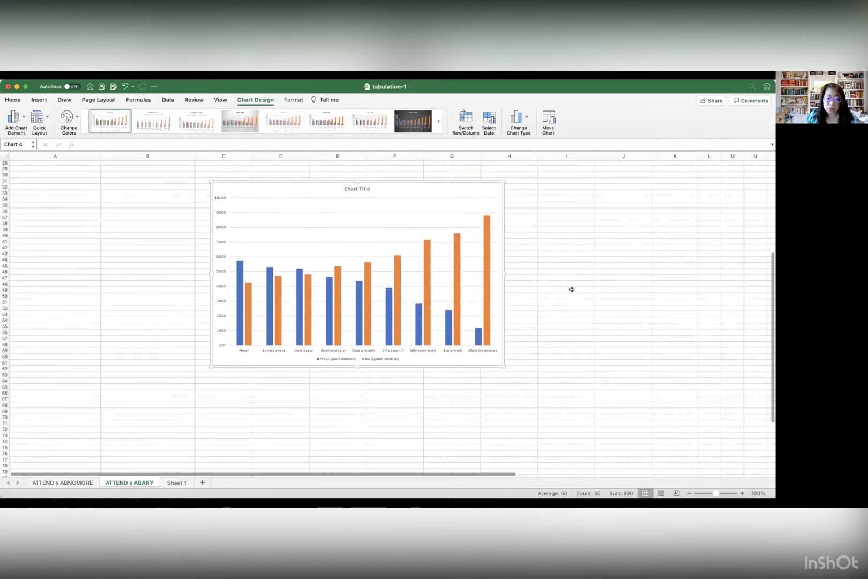
scroll(572, 290, up, 5)
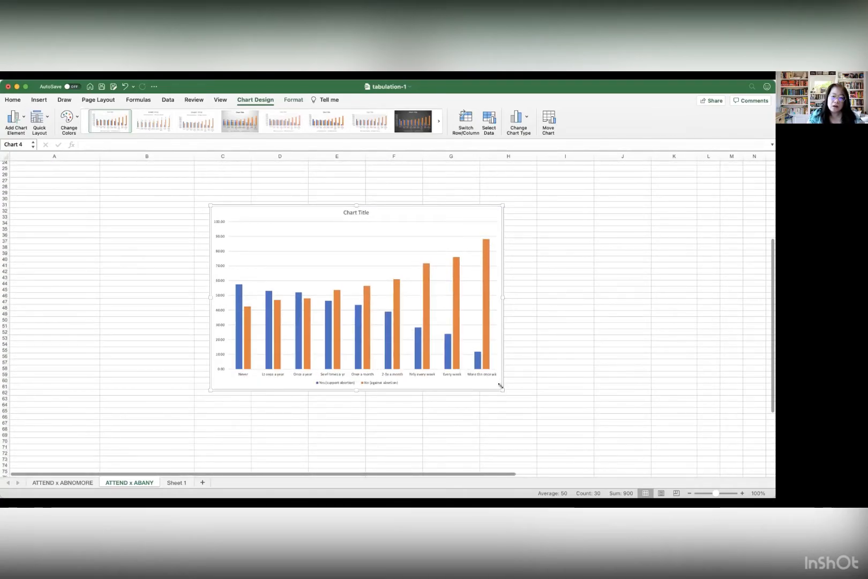
drag(502, 389, 543, 413)
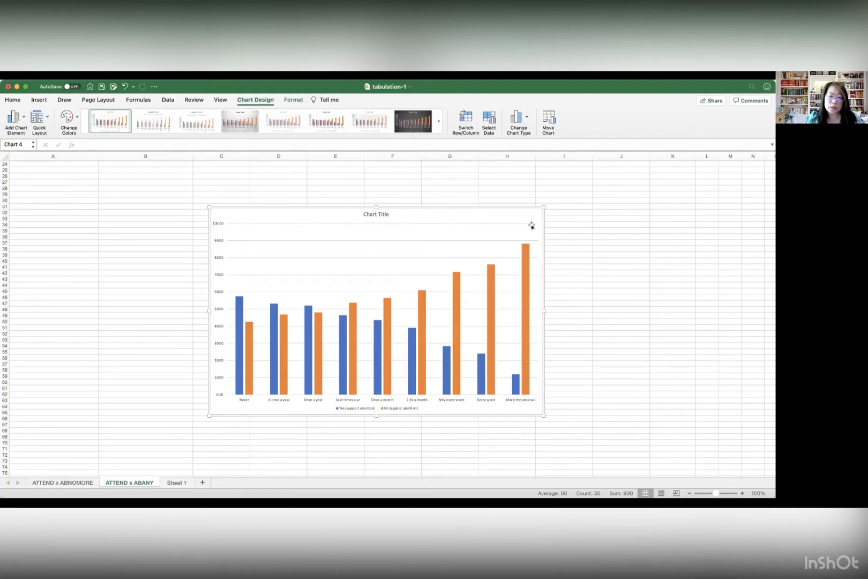
Title the column chart "How Religiosity Affect Abortion Attitude in 2018"
click(380, 213)
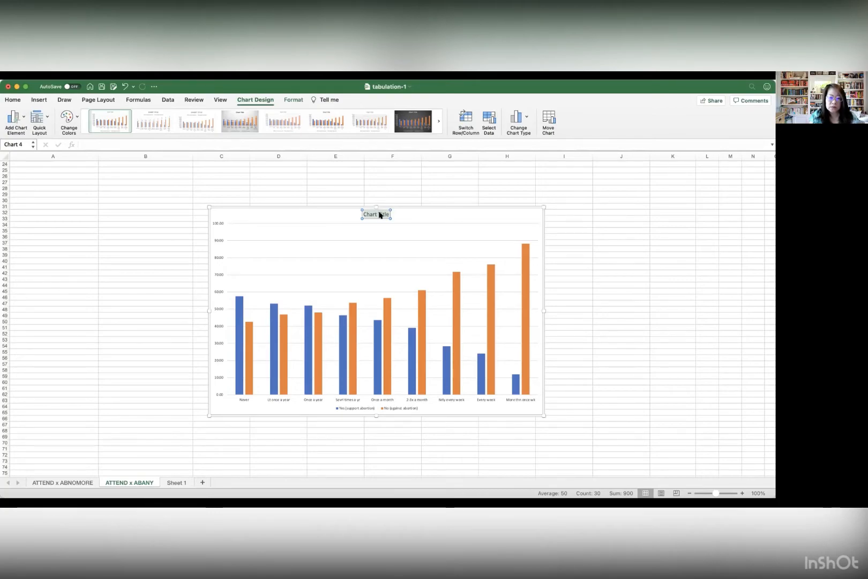
text(How Religiosity)
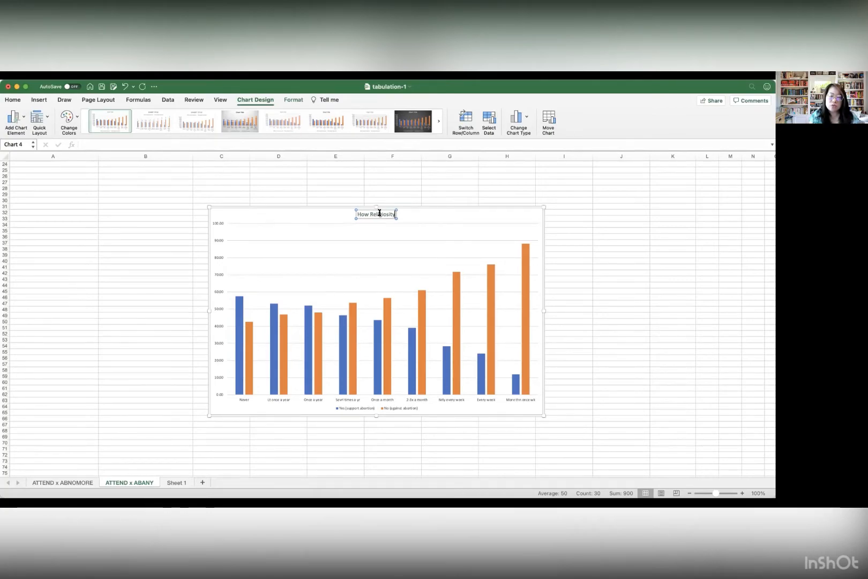
text( Affect)
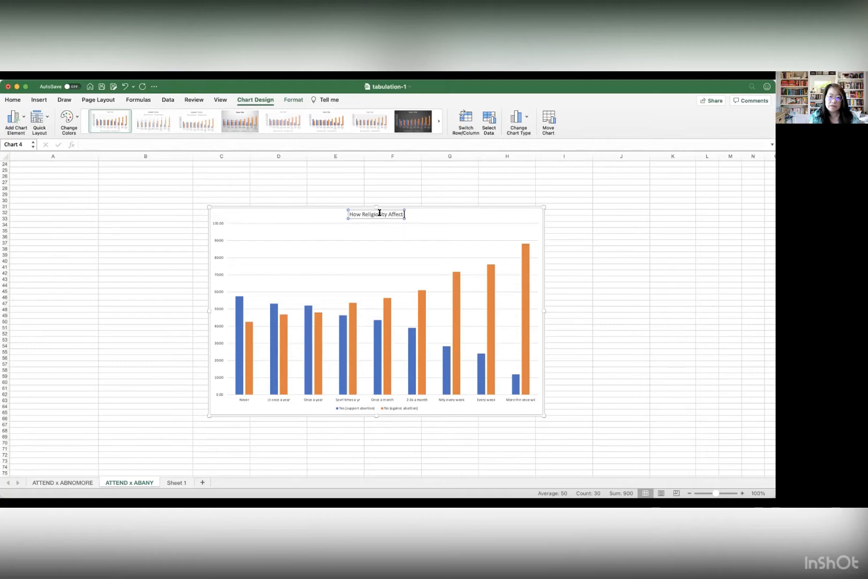
text( Abortion)
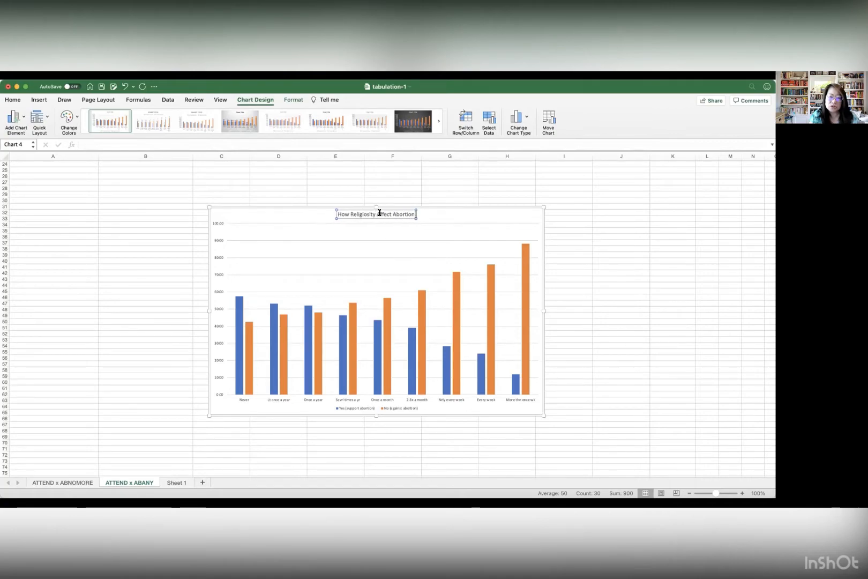
text( Attitude in)
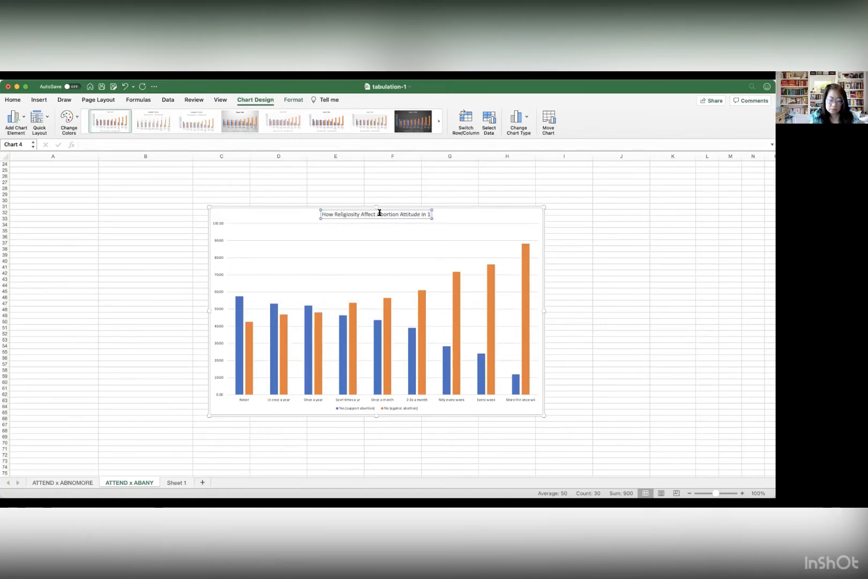
text( 2018)
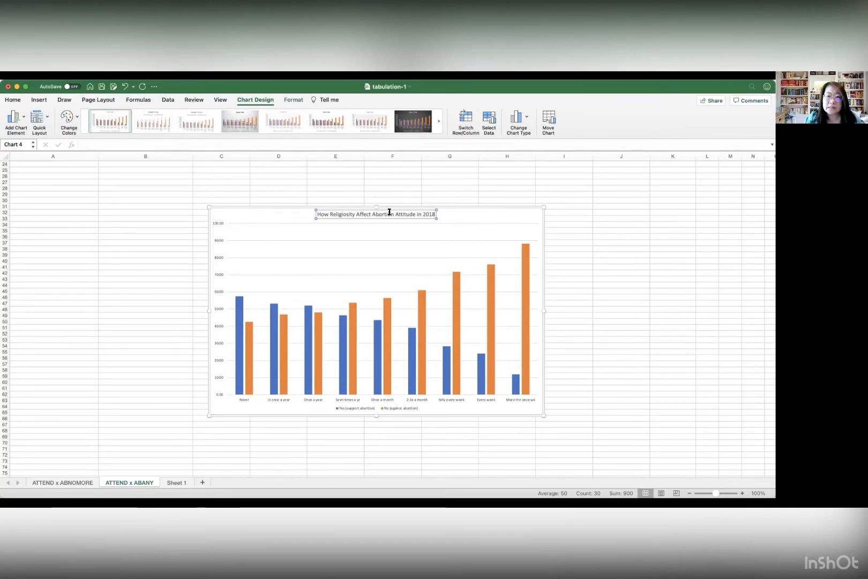
click(423, 185)
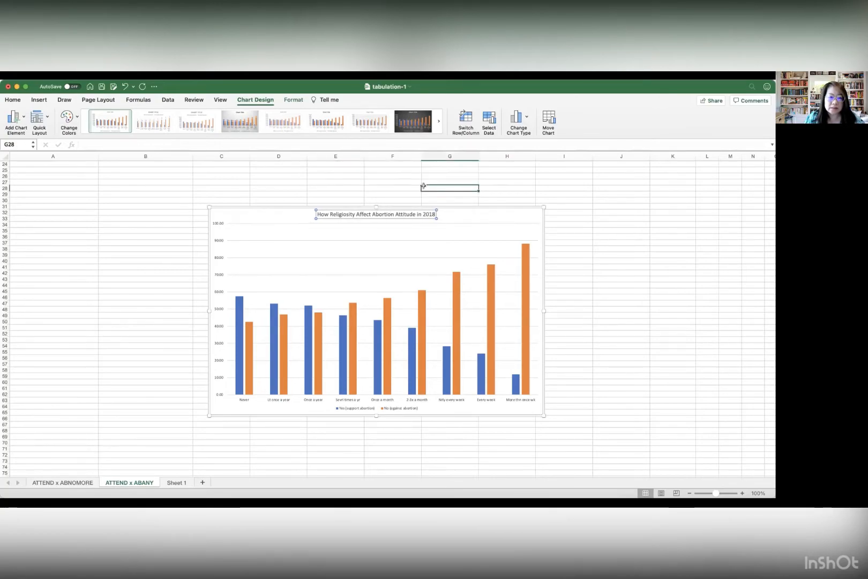
Add a vertical axis title to the chart reading "Percentage of Supporting or Against Abortion"
double_click(217, 244)
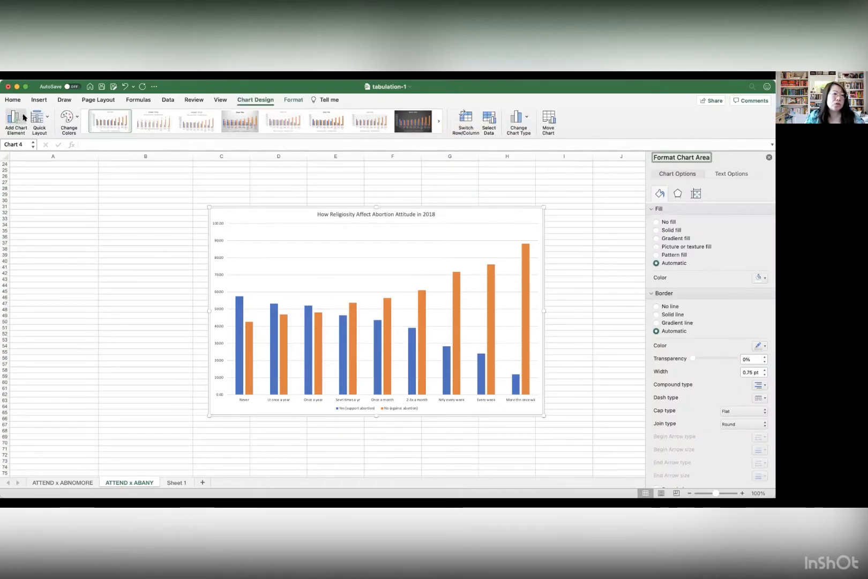
click(24, 117)
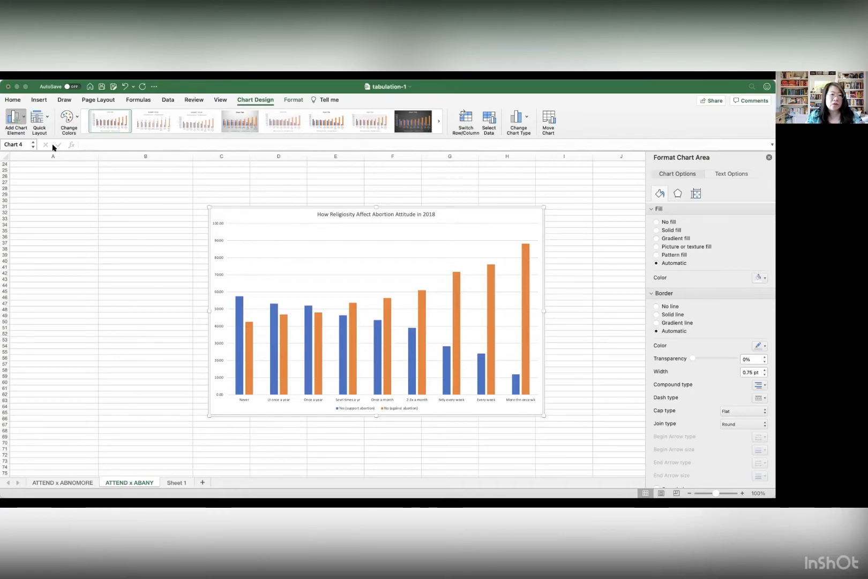
click(119, 166)
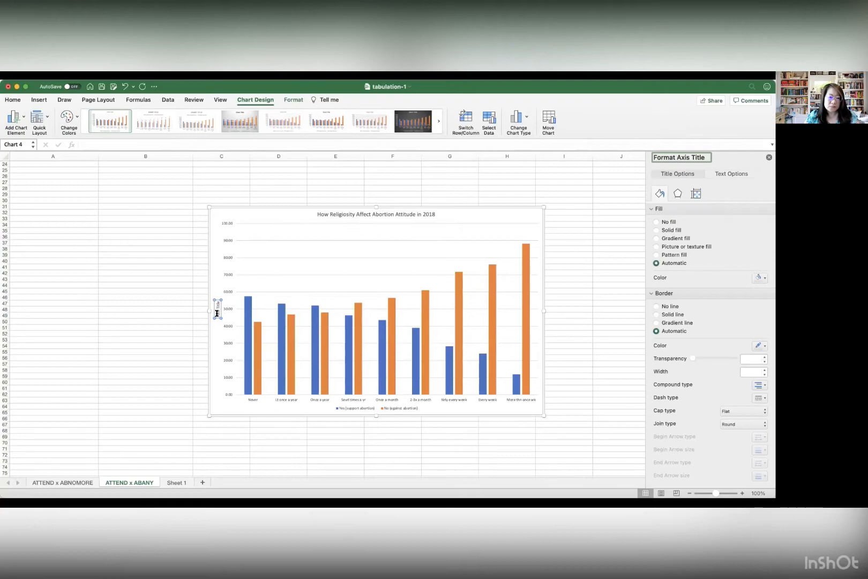
triple_click(217, 311)
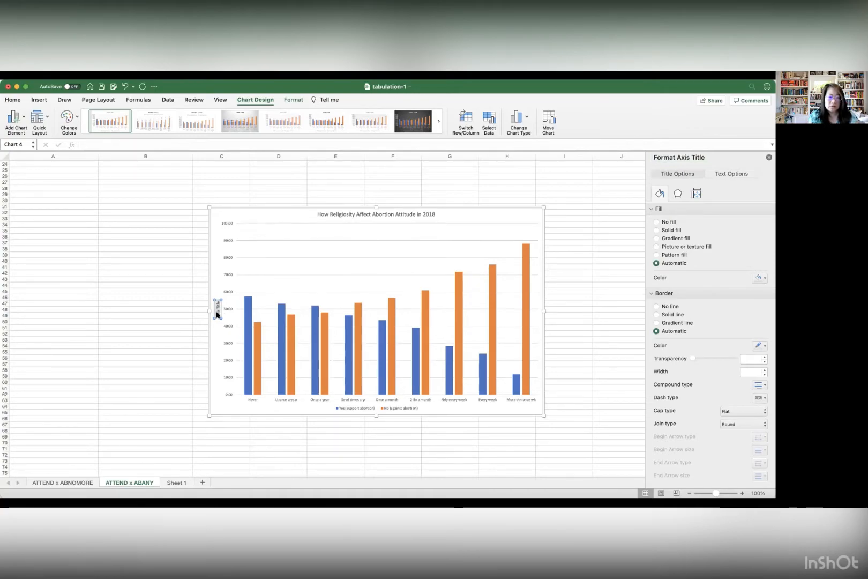
text(Percentage of supporting or Ag)
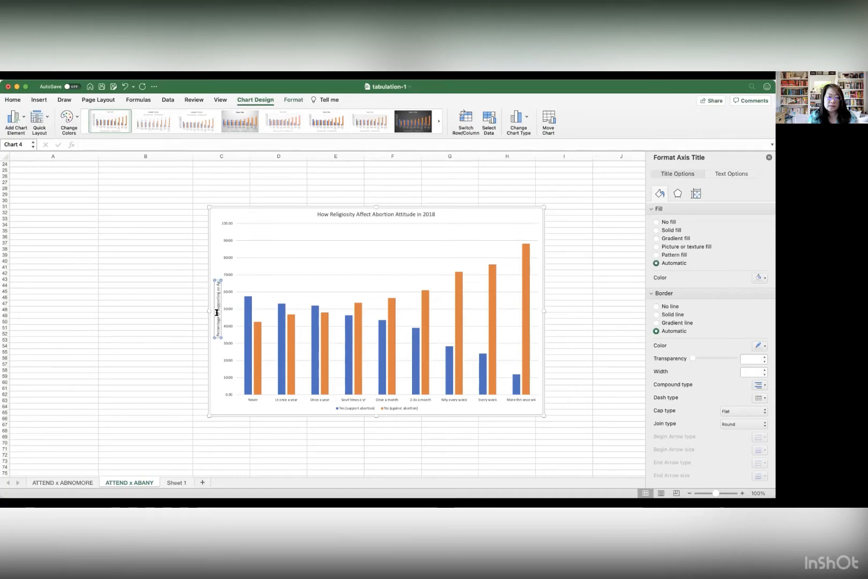
text(ainst)
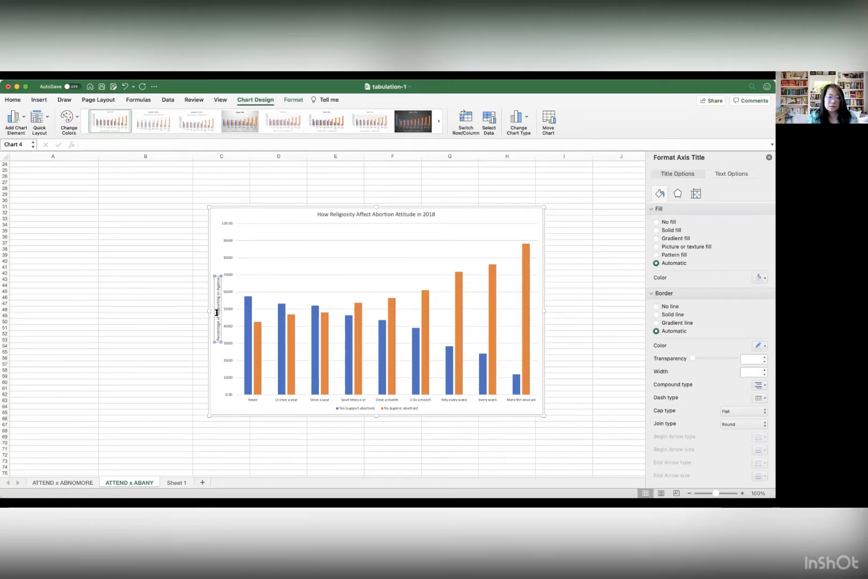
text( Abortion)
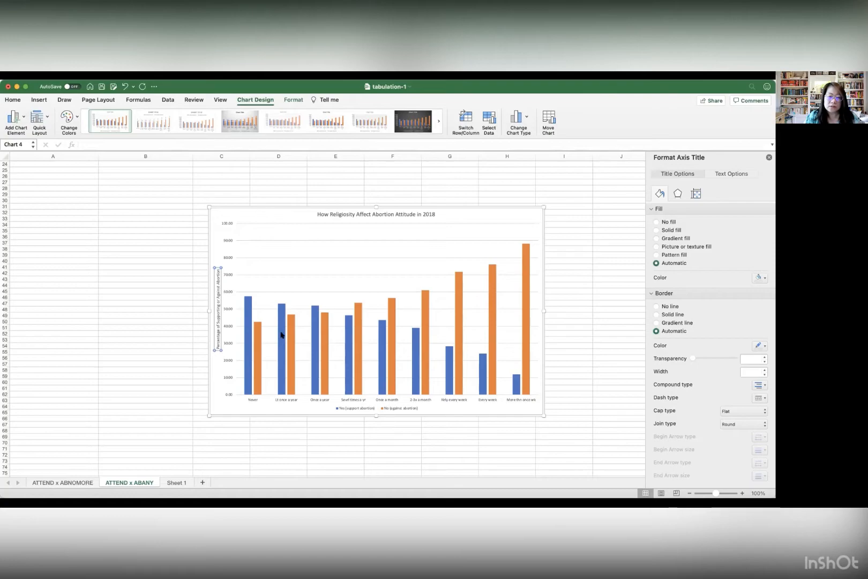
Add a horizontal axis title to the chart reading "Level of Religiosity (ATTEND)"
click(126, 290)
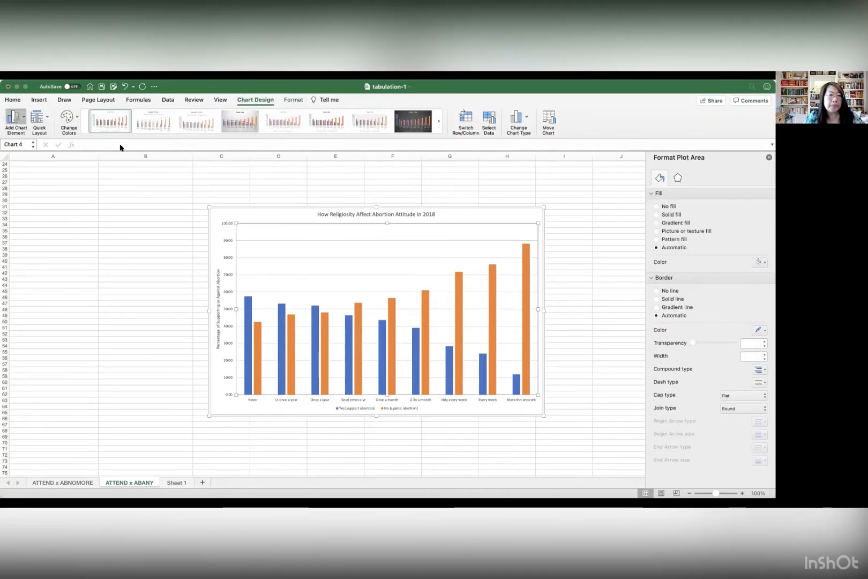
click(121, 148)
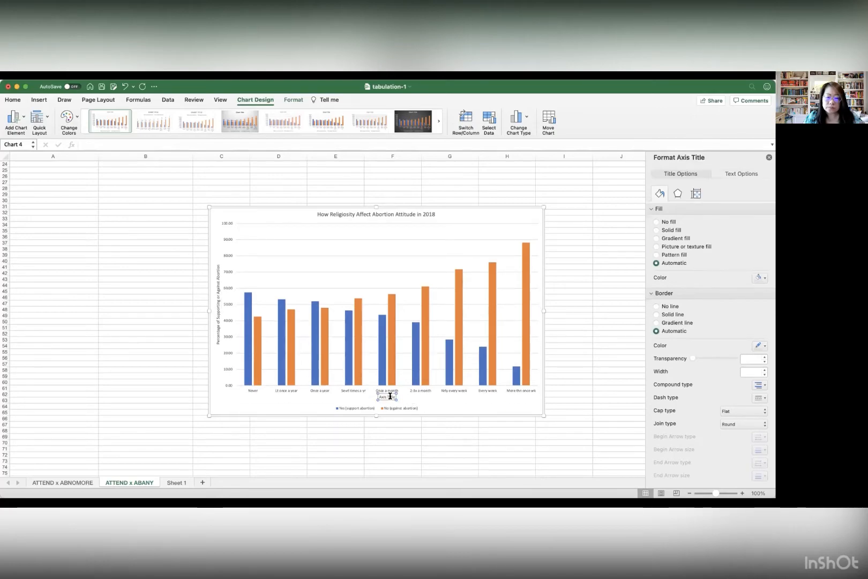
triple_click(391, 397)
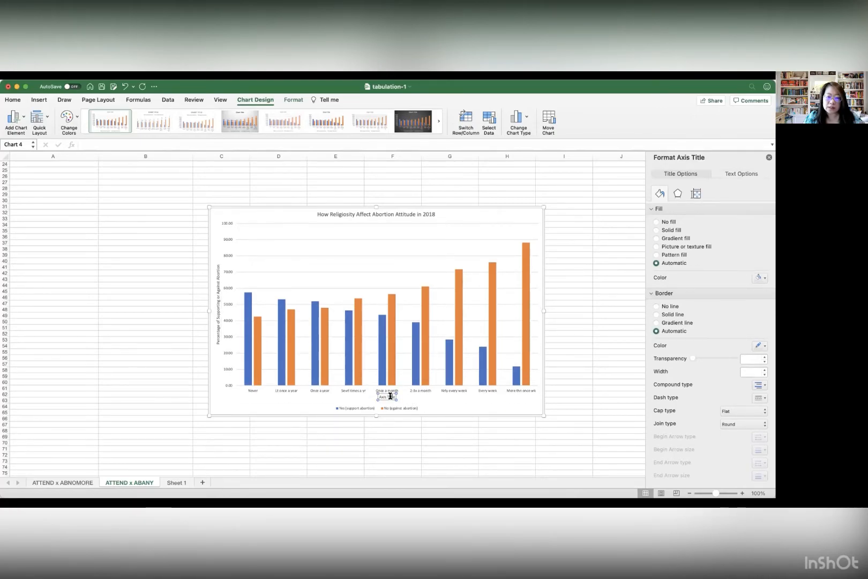
text(Level of Re)
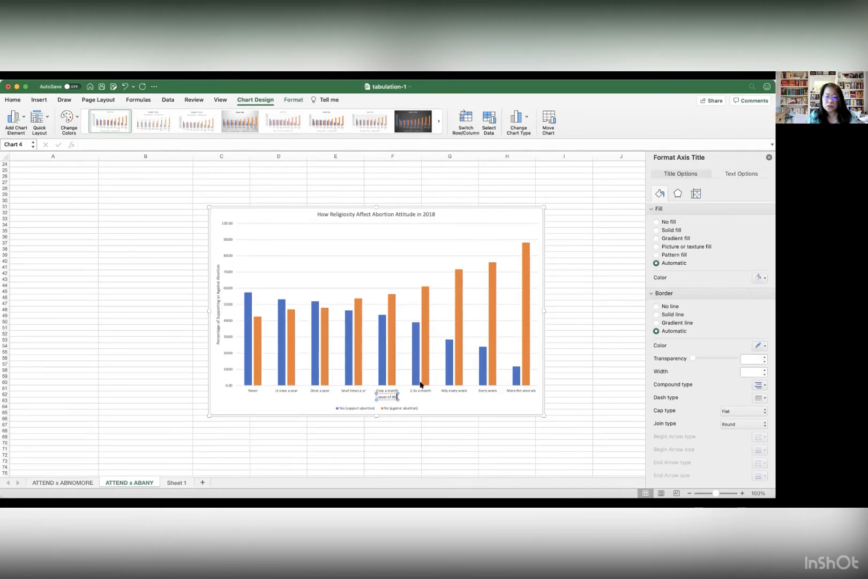
text(ligiosity)
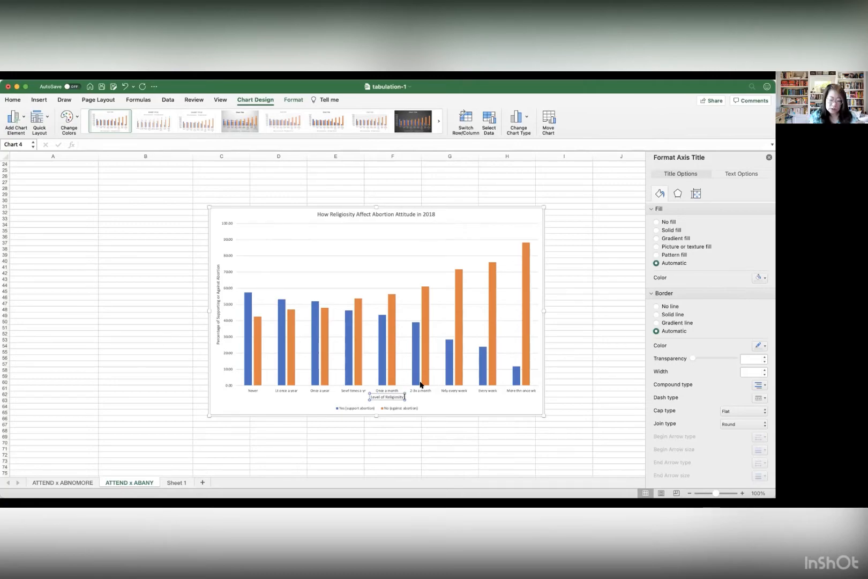
text( (ATTEN)
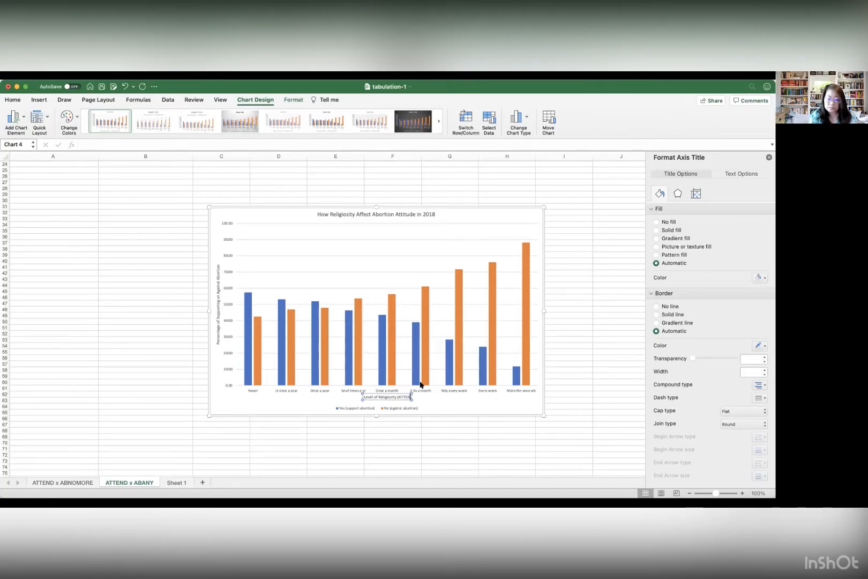
text(D))
click(500, 398)
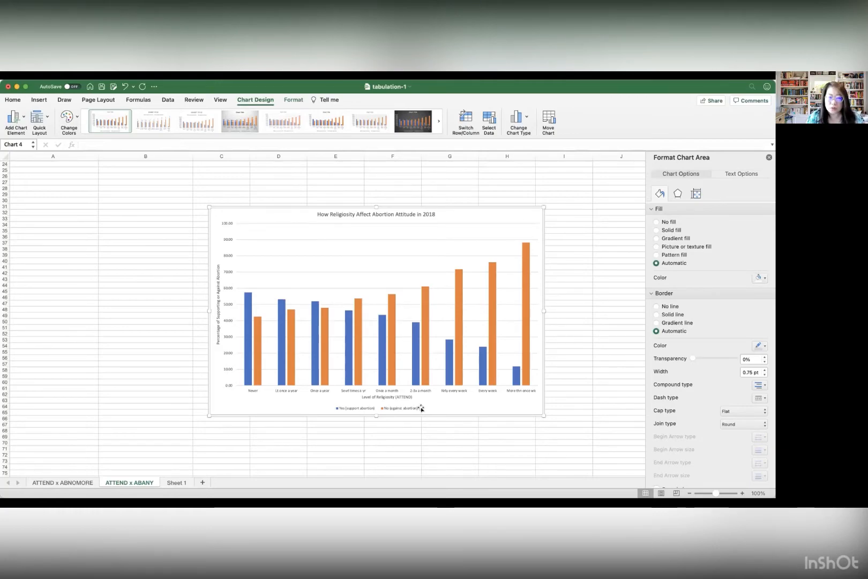
Try the chart legend at the right of the plot, and place it at the top, under the chart title
click(22, 117)
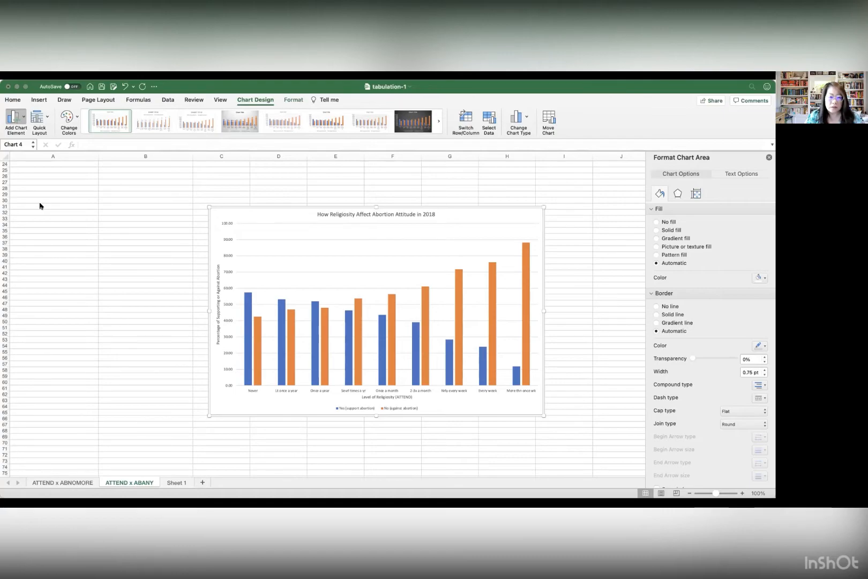
click(107, 222)
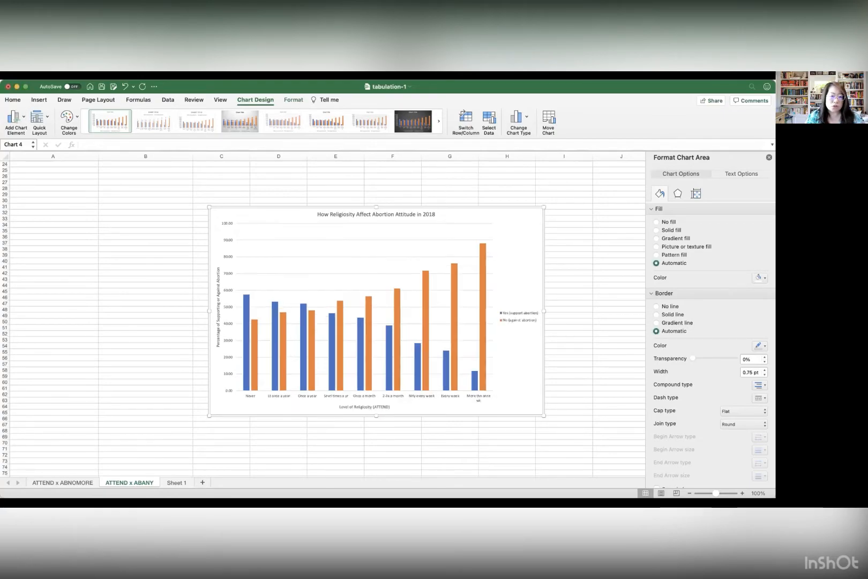
click(23, 118)
click(101, 236)
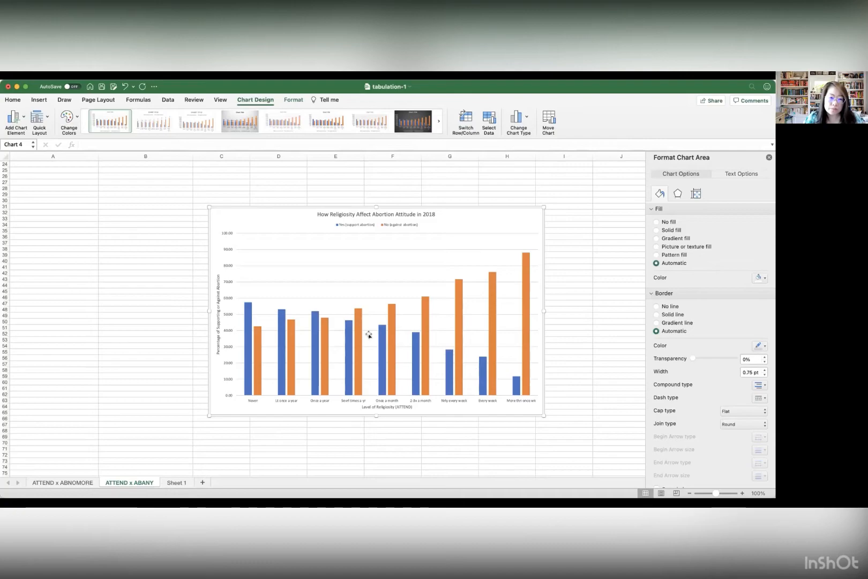
Add data labels to both the blue support-abortion columns and the orange against-abortion columns
click(248, 308)
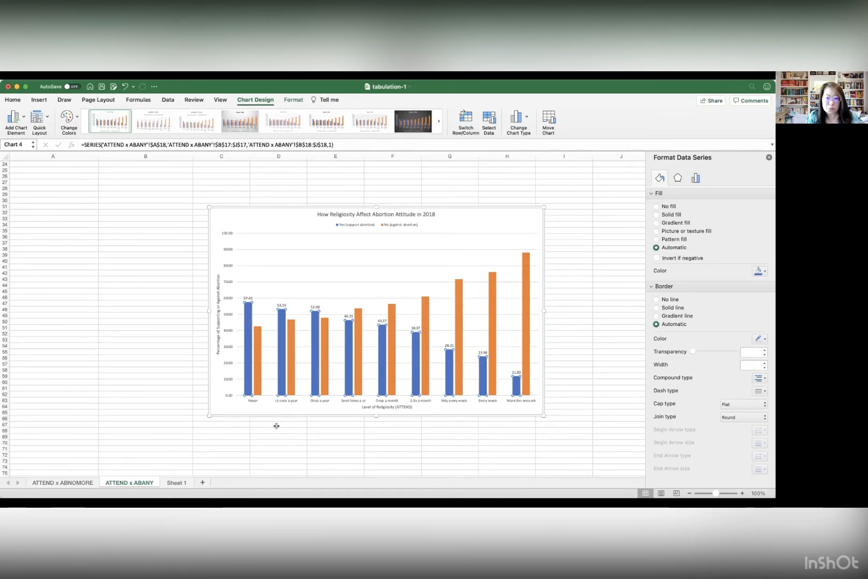
click(257, 333)
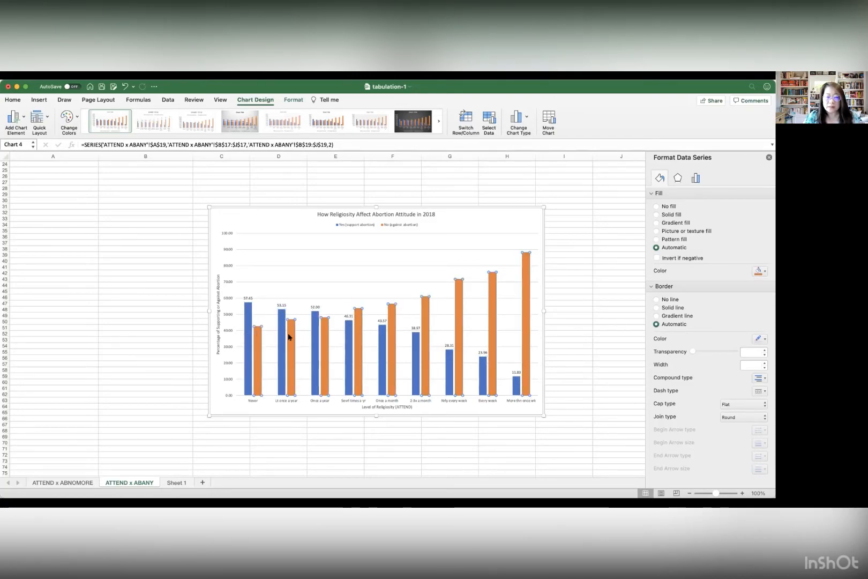
click(304, 395)
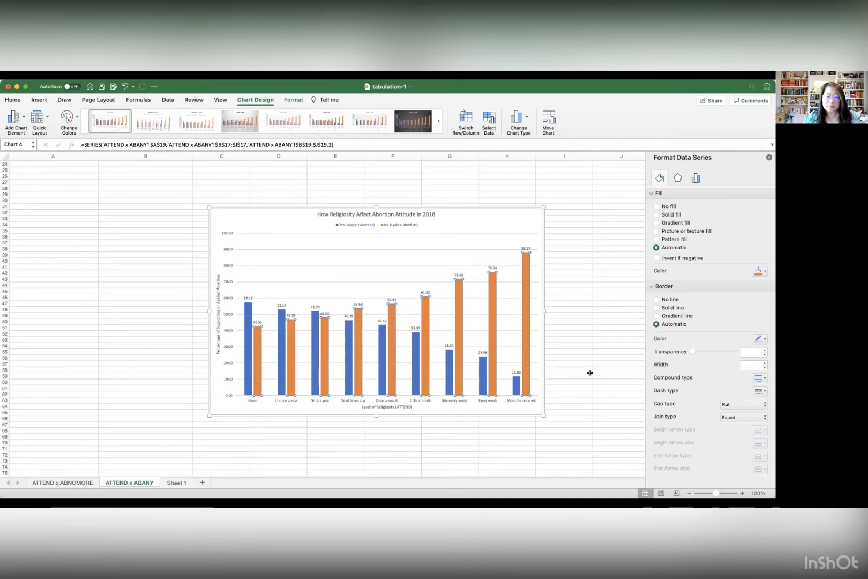
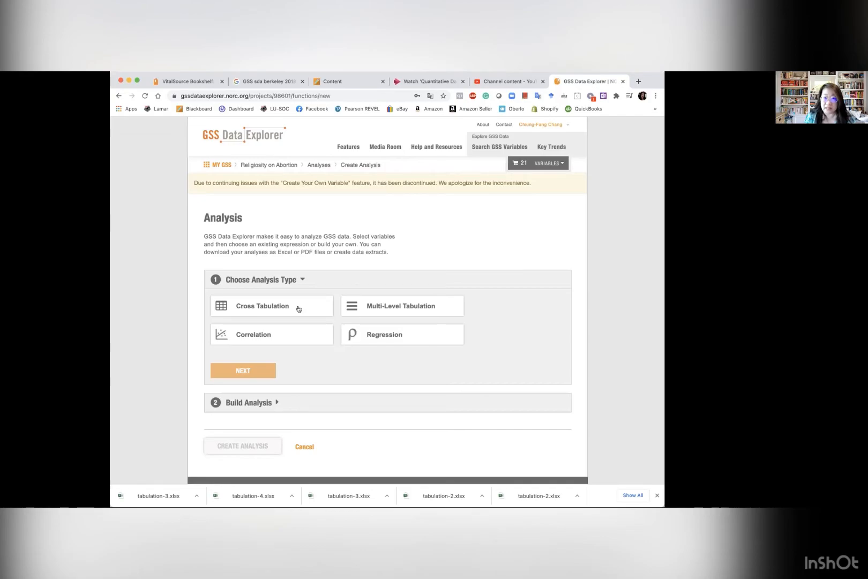
In GSS Data Explorer, choose Multi-Level Tabulation as the analysis type and proceed to building the analysis
click(419, 310)
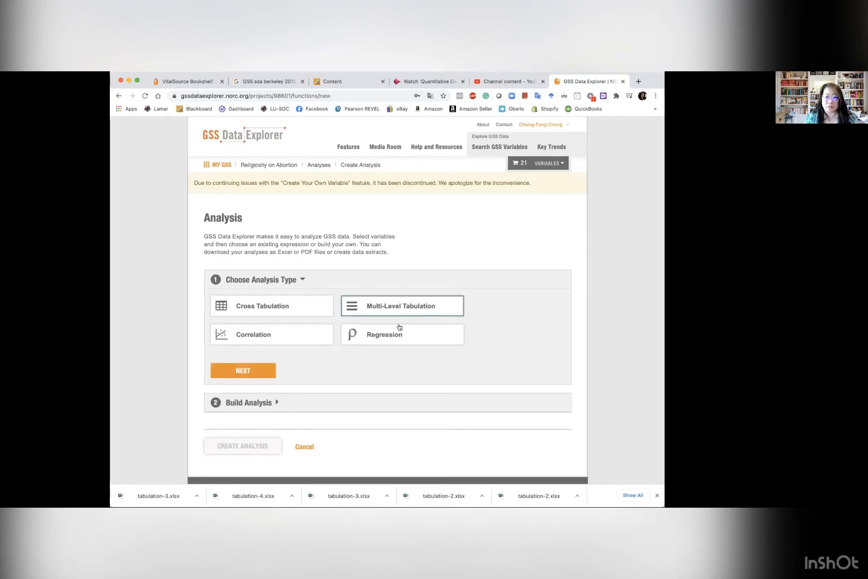
click(244, 371)
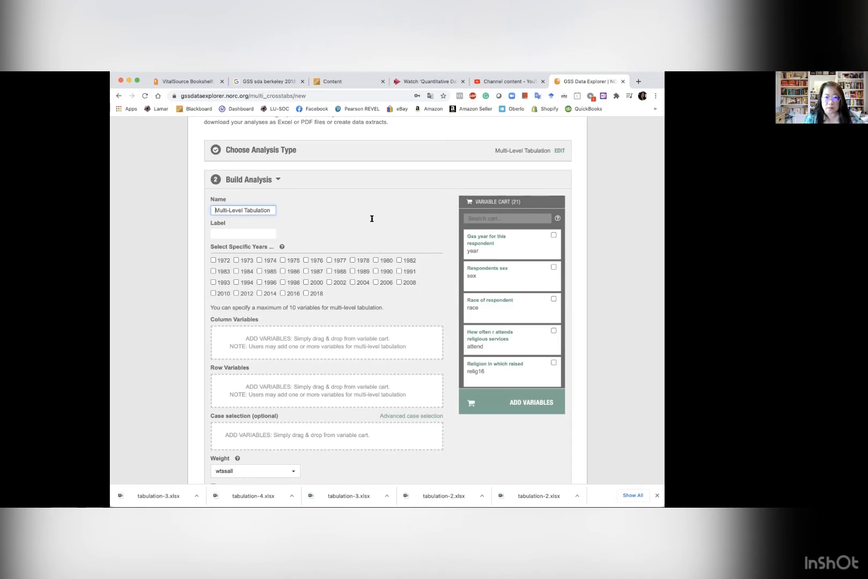
scroll(372, 219, up, 2)
scroll(372, 219, down, 2)
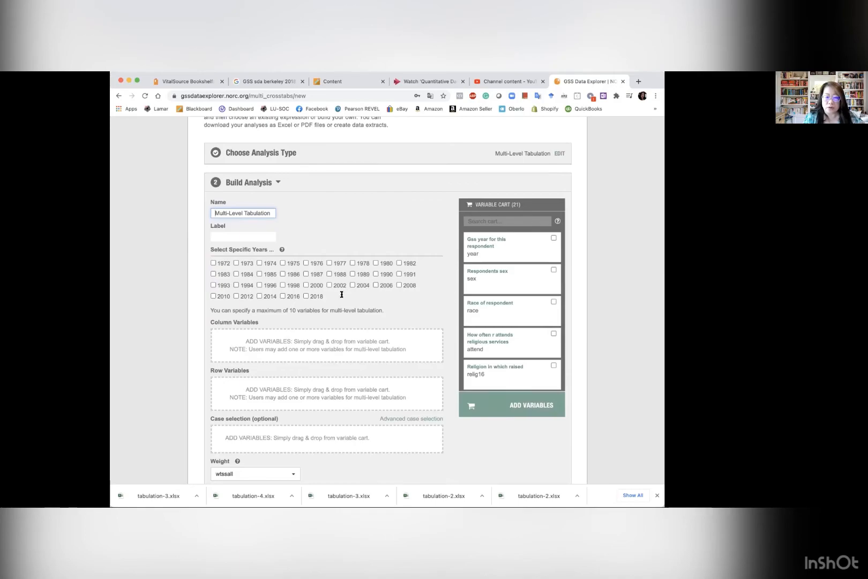
Try the survey years 2014, 2016 and 2018 for the tabulation, and leave only 2018 selected
mouse_move(281, 248)
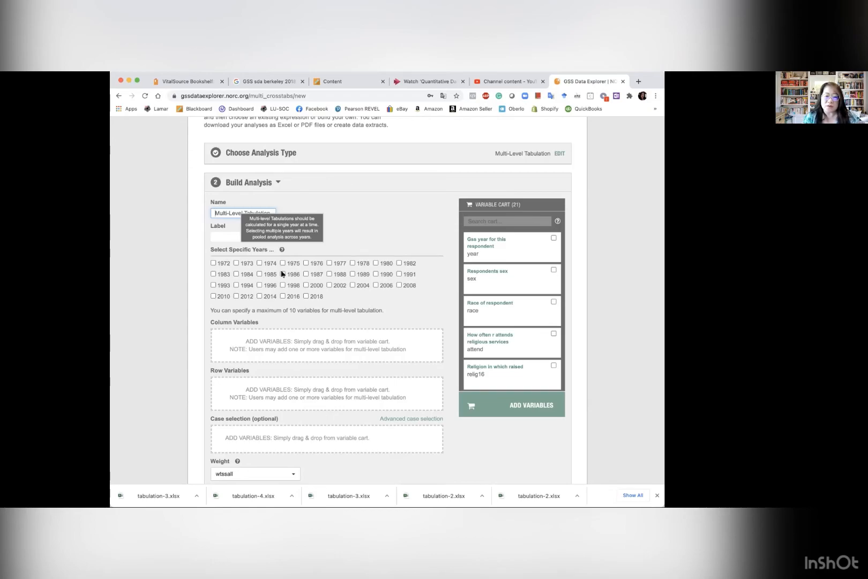
click(259, 296)
click(283, 296)
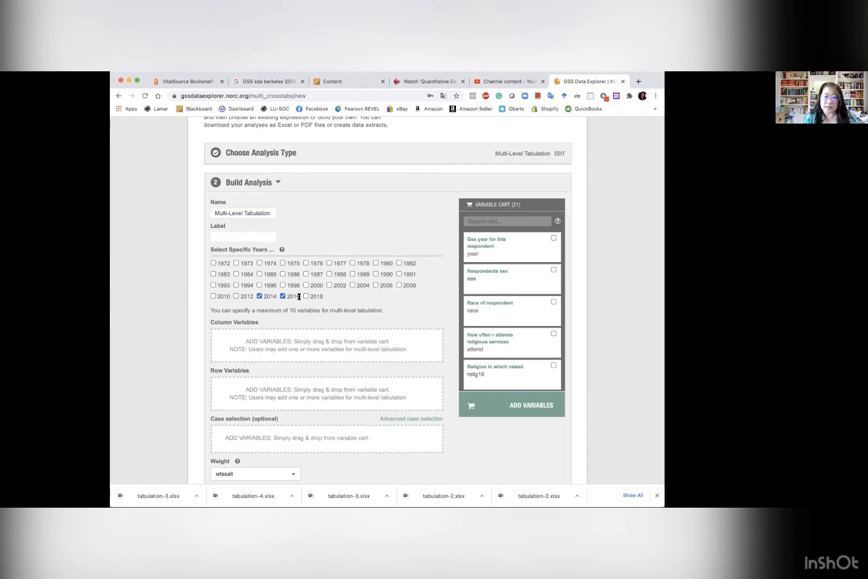
click(306, 296)
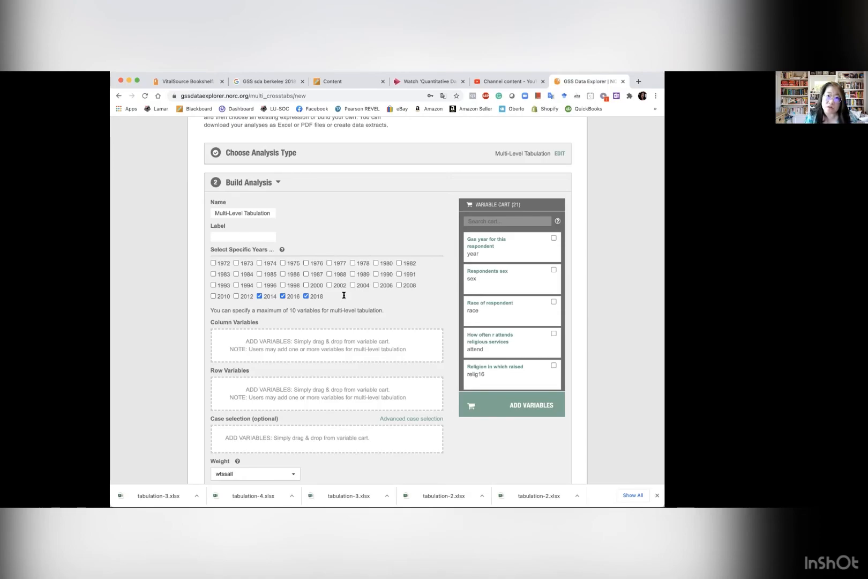
click(283, 296)
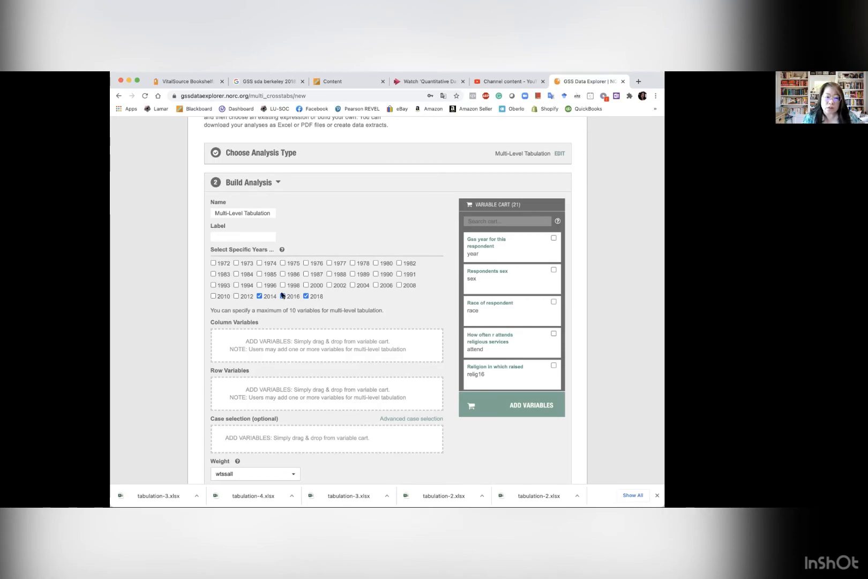
click(260, 296)
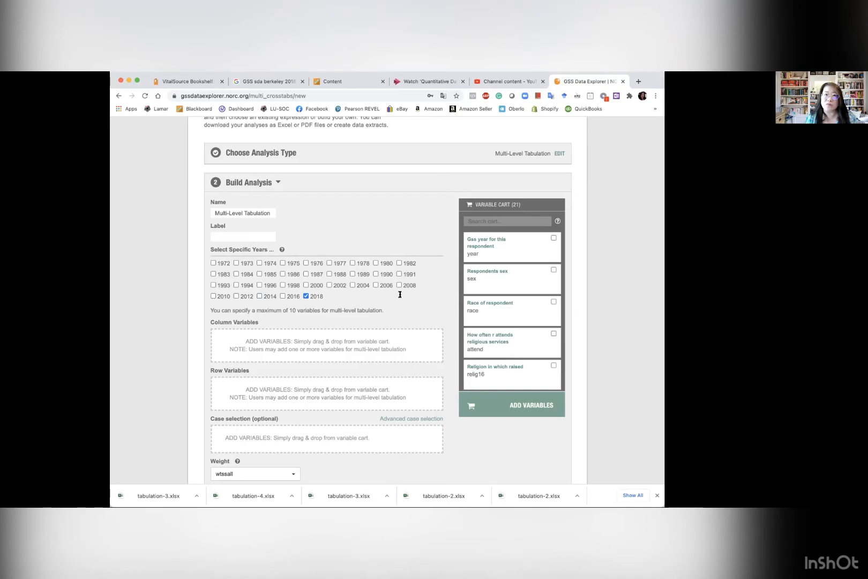
Name the multi-level analysis "ATTEND x ABANY x SEX"
scroll(400, 294, down, 2)
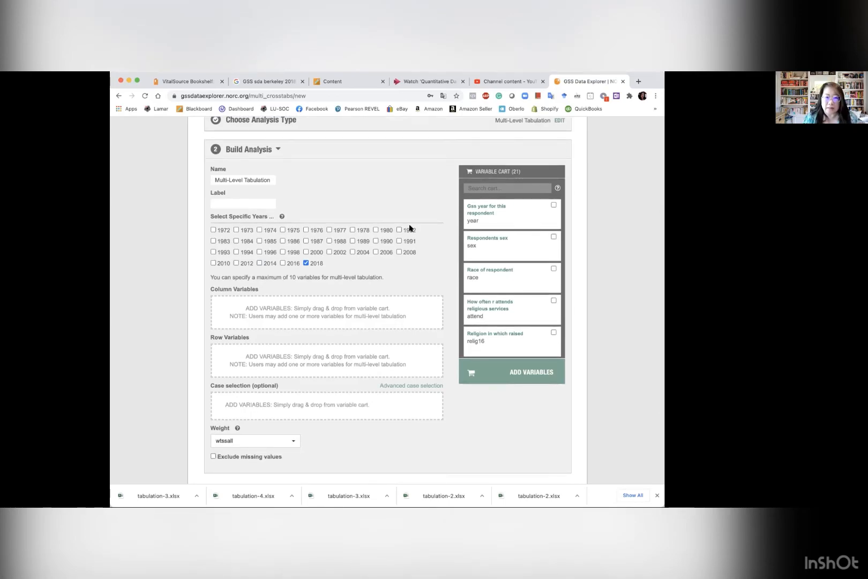
triple_click(244, 178)
text(A)
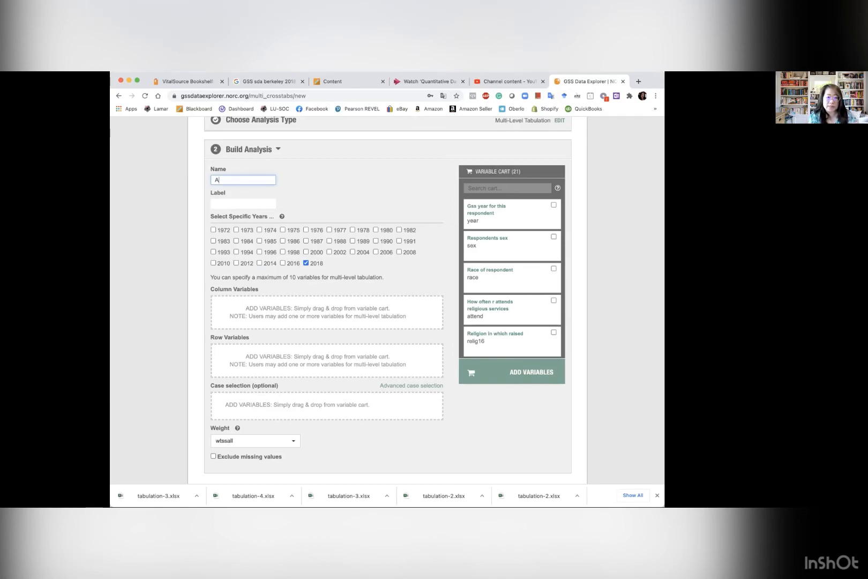
text(TTEND x )
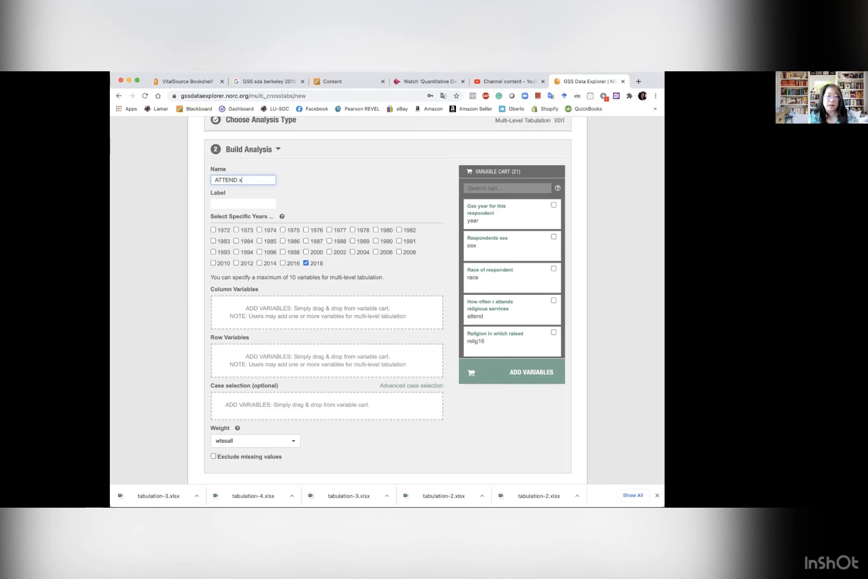
text(ABAN)
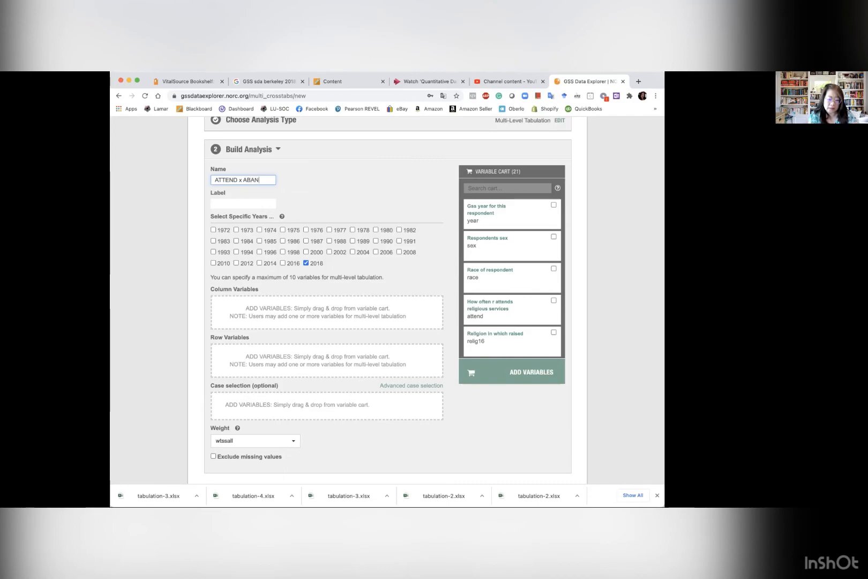
text(Y)
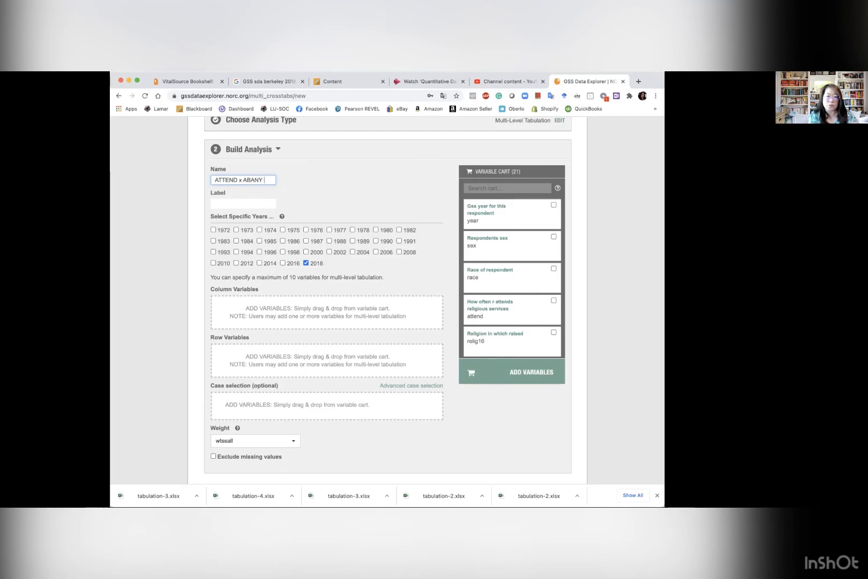
text(xx SEX)
scroll(380, 174, down, 1)
click(381, 174)
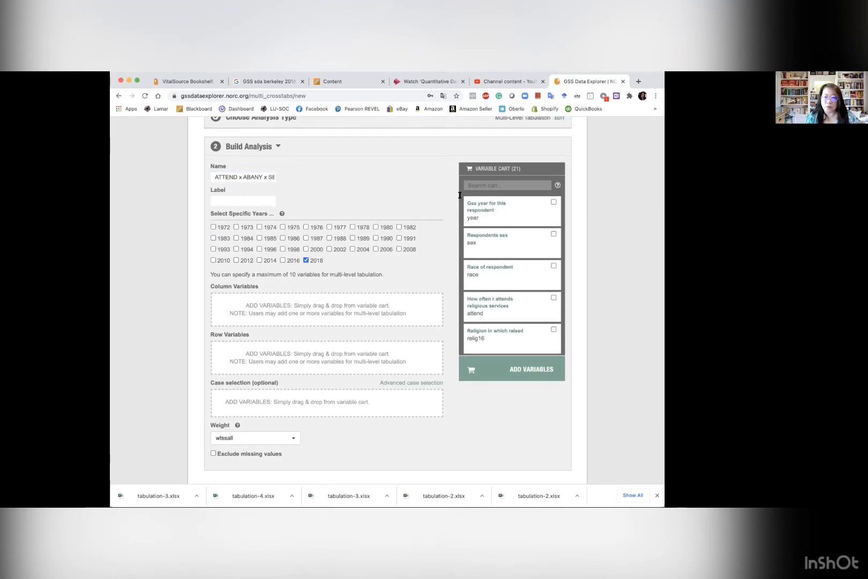
Assign attend from the variable cart as the column variable and abany as the row variable
drag(498, 305, 399, 304)
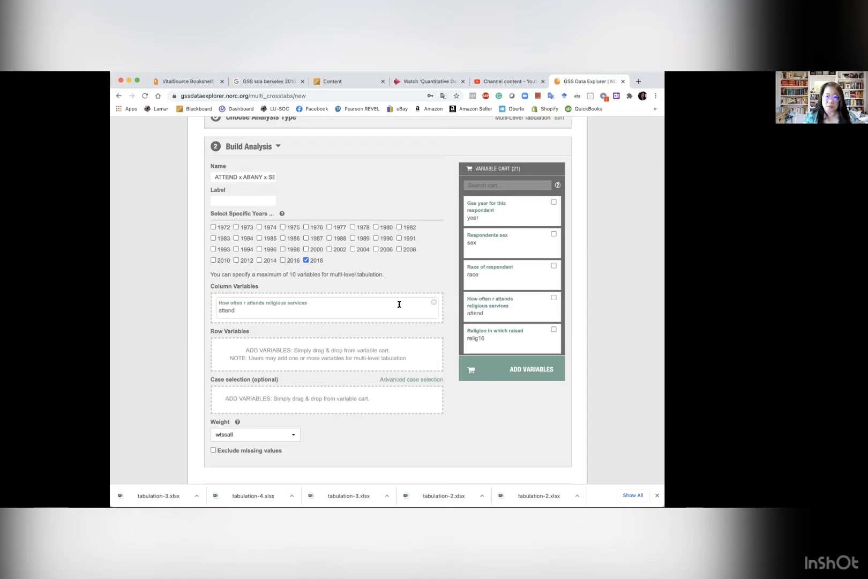
scroll(512, 302, down, 10)
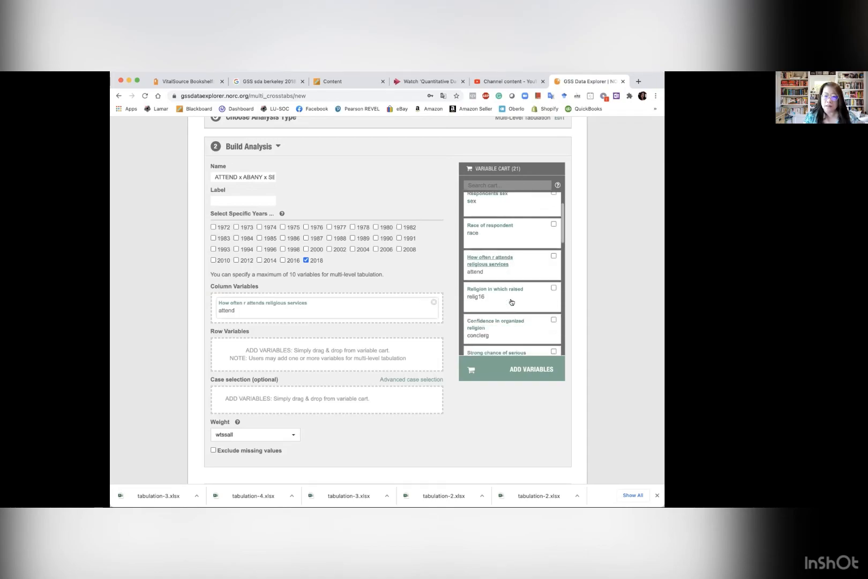
scroll(512, 302, down, 3)
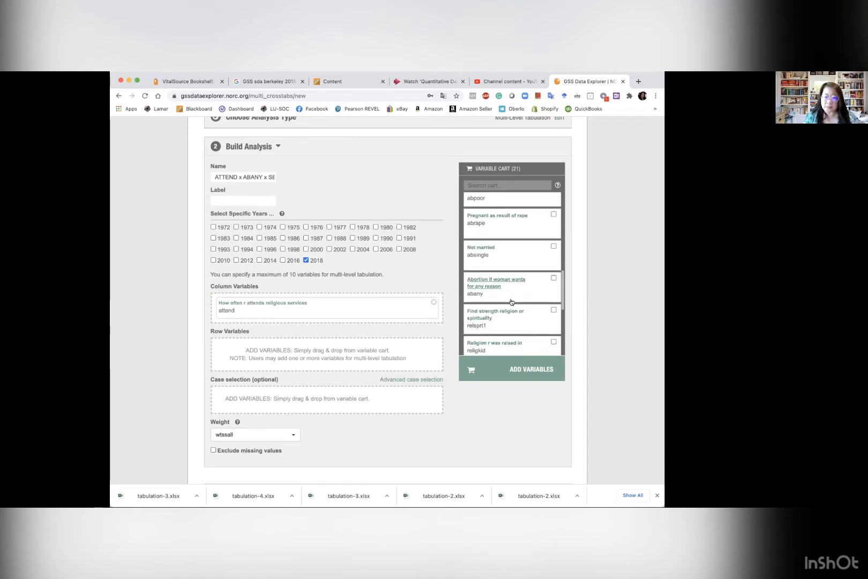
drag(512, 292, 345, 357)
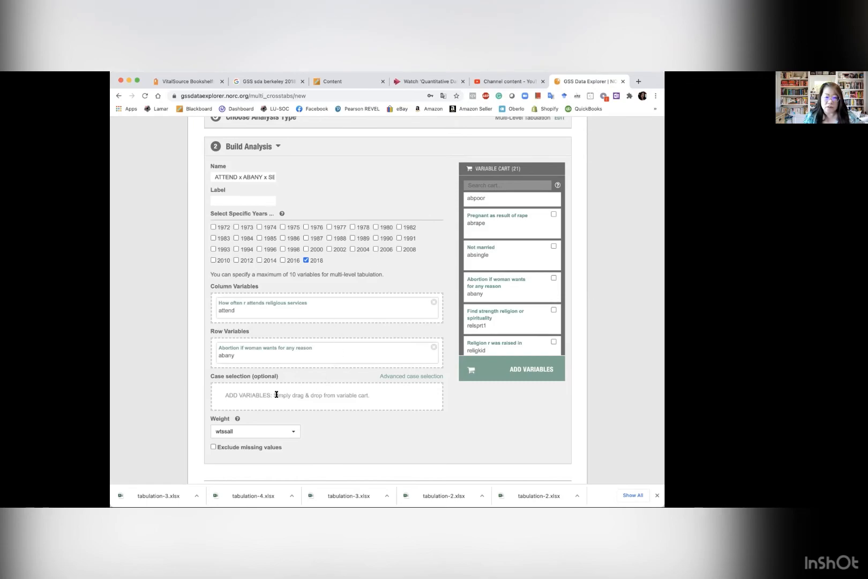
Try limiting the cases to Male with the respondents sex variable, and remove that variable from the case selection
scroll(500, 238, up, 5)
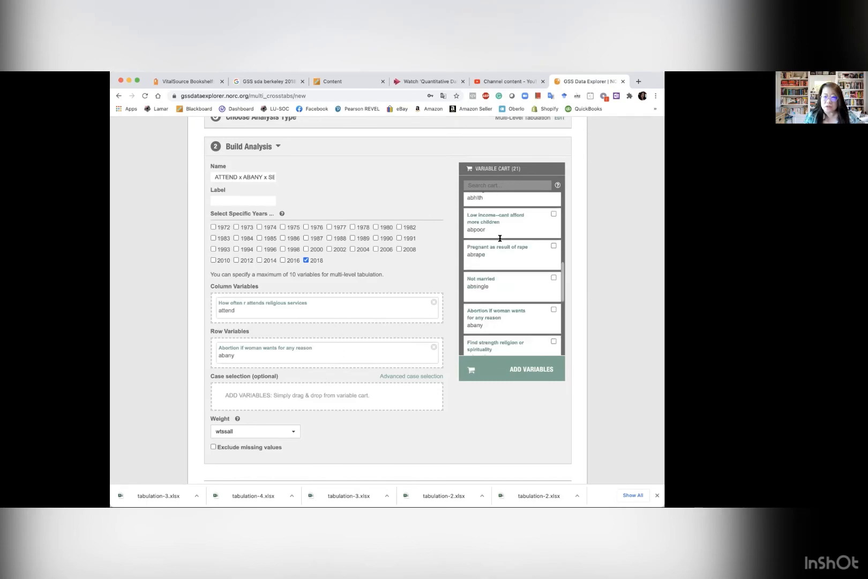
scroll(500, 239, up, 5)
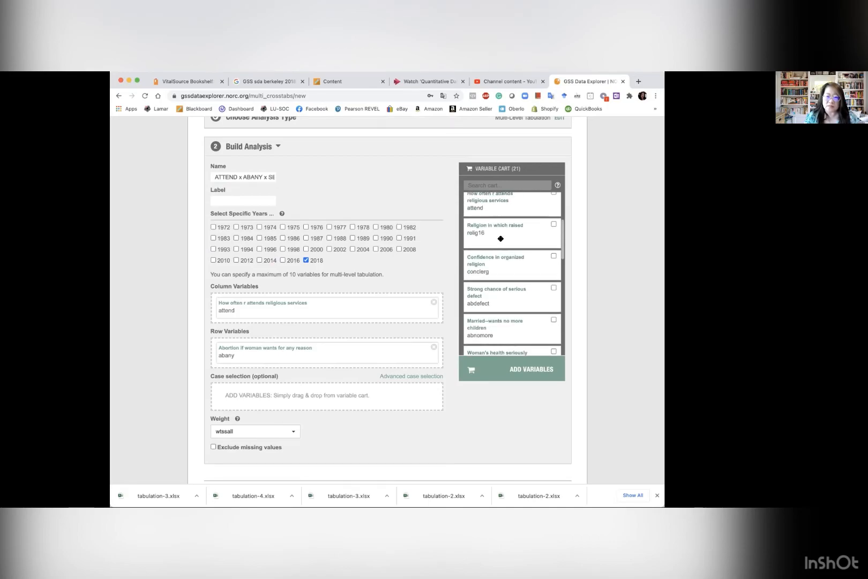
scroll(500, 238, up, 2)
drag(499, 227, 303, 396)
scroll(466, 437, down, 2)
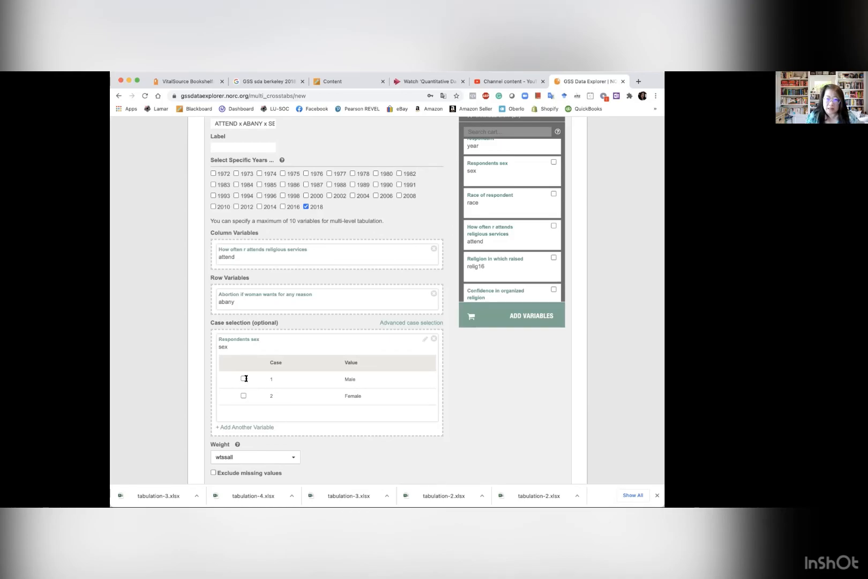
click(312, 376)
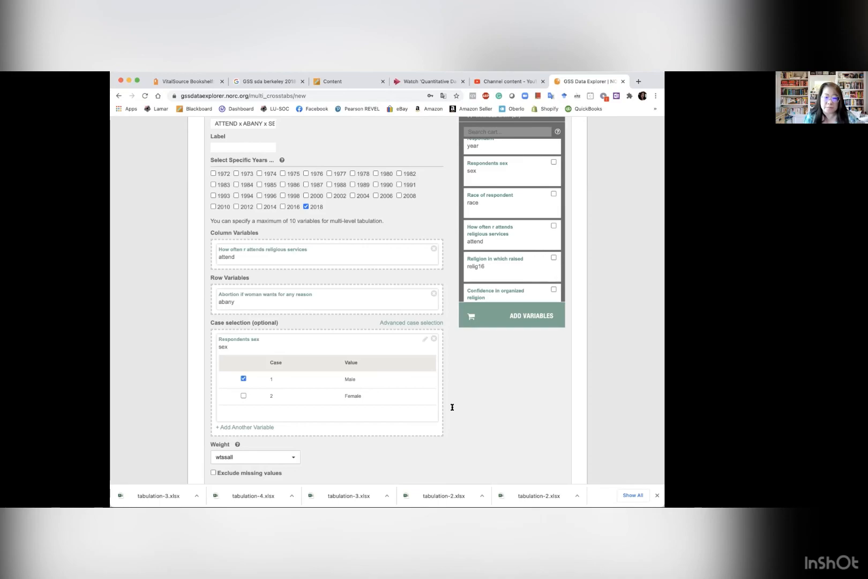
click(244, 378)
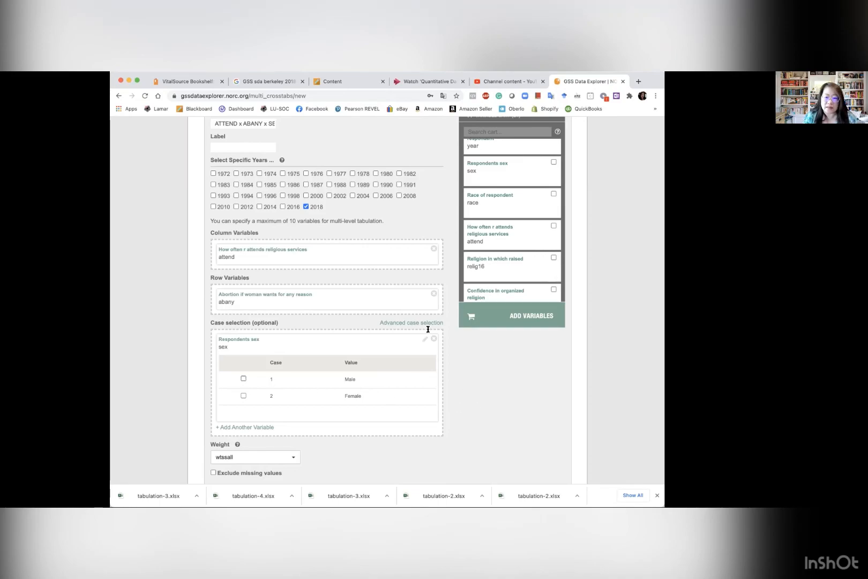
click(434, 338)
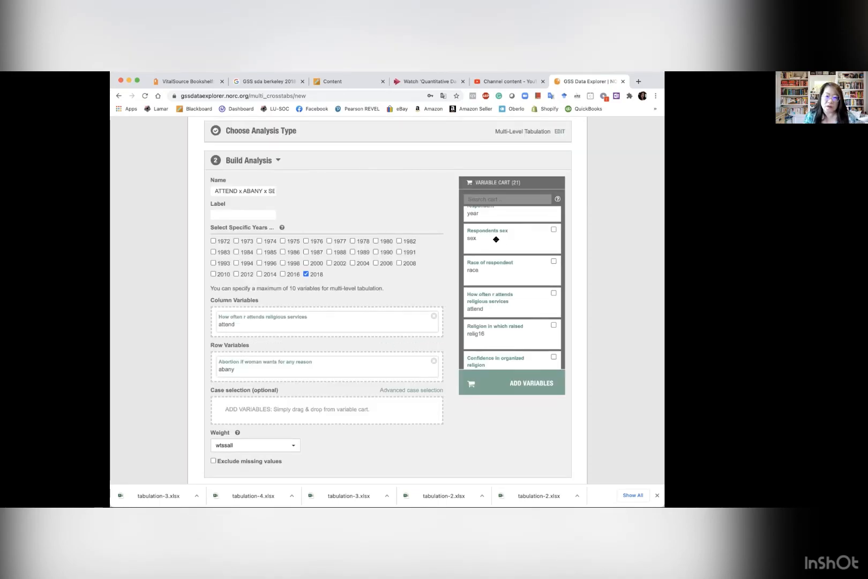
Add respondents sex as a second column variable, and in the saved analysis reorder the columns so sex comes before attend
drag(497, 239, 340, 322)
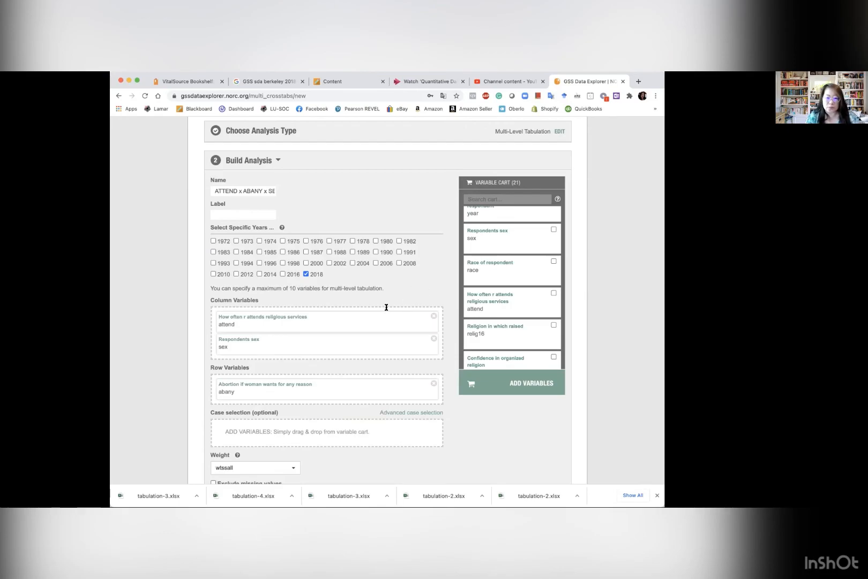
scroll(377, 303, down, 2)
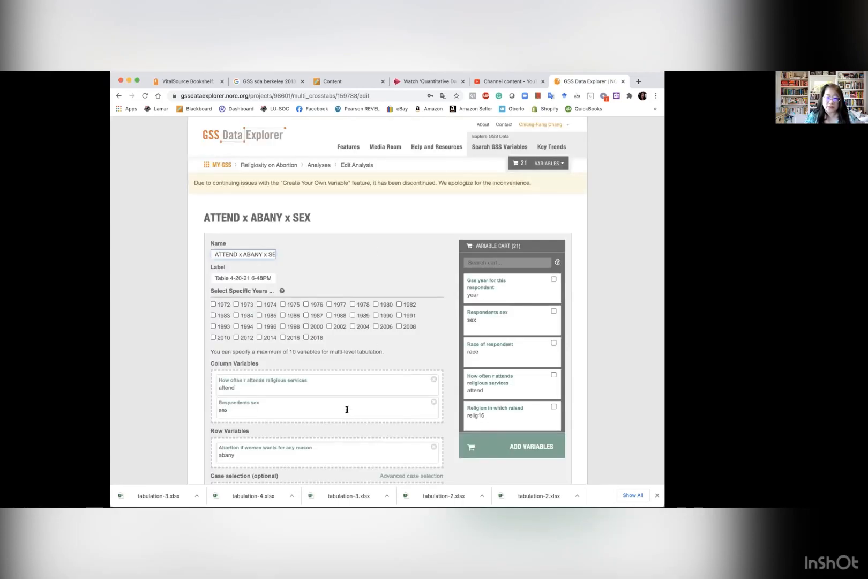
scroll(347, 409, down, 2)
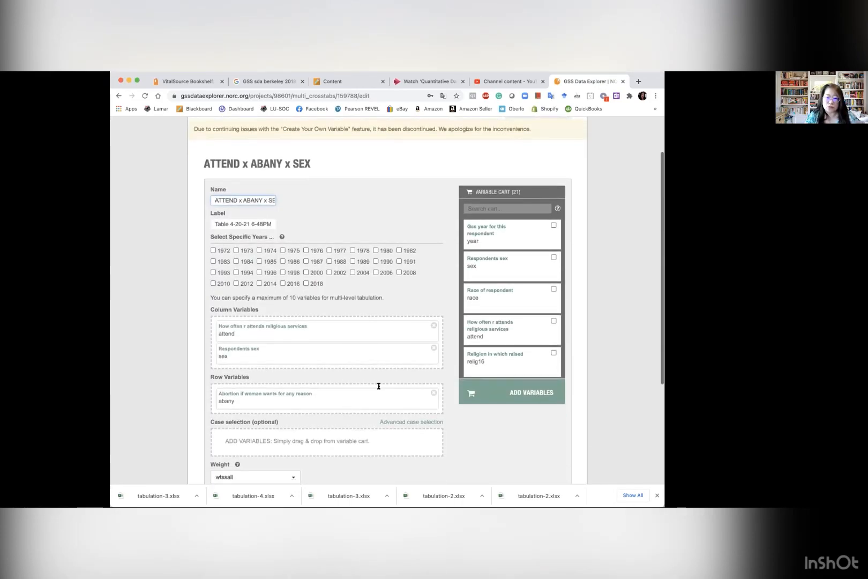
click(433, 325)
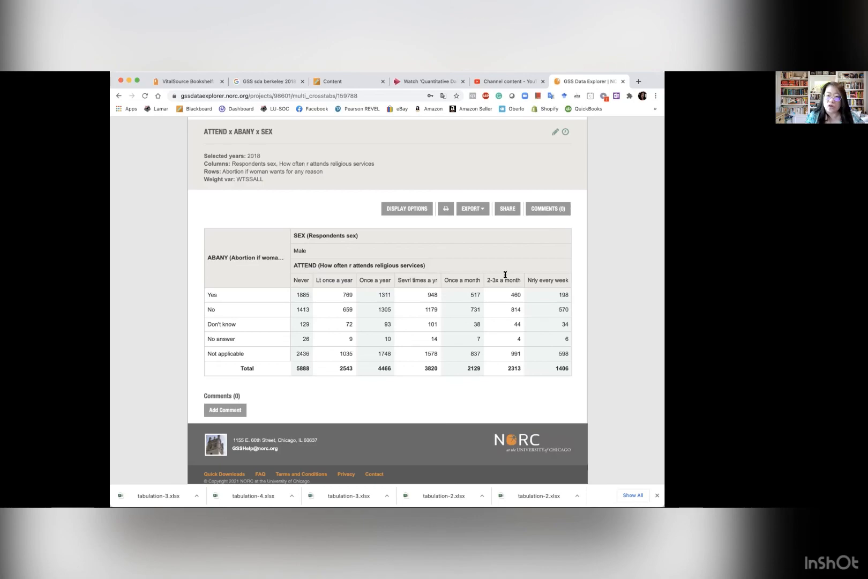
Look across the male and female columns of the table, and display it as column percents with 2 decimal places
scroll(501, 275, right, 6)
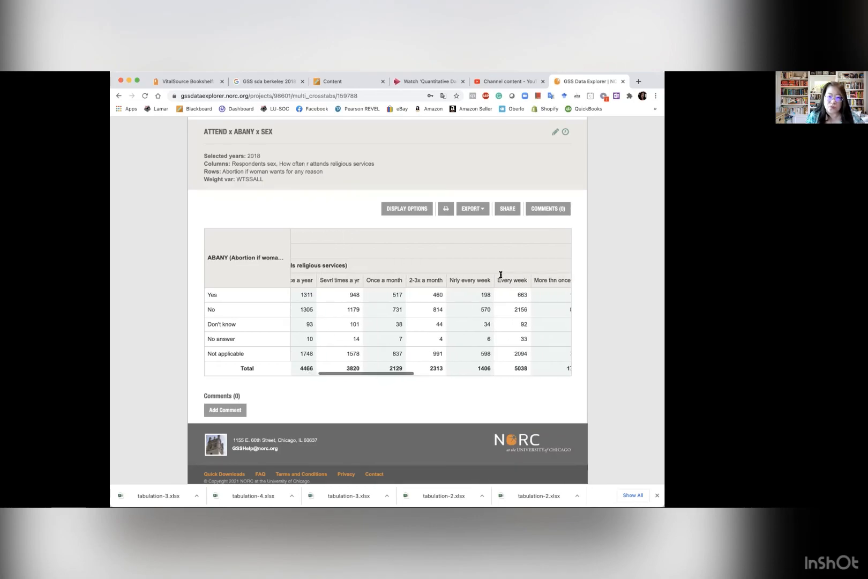
scroll(501, 274, right, 7)
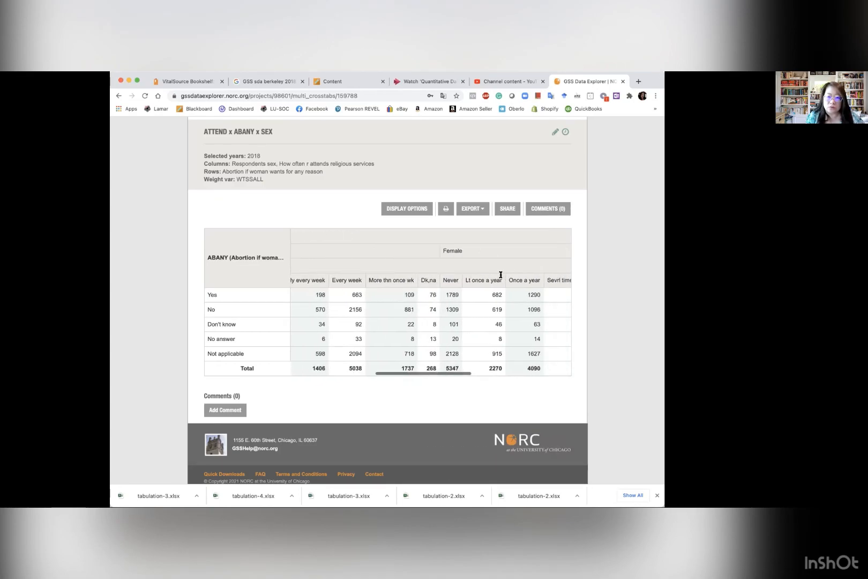
scroll(501, 274, right, 2)
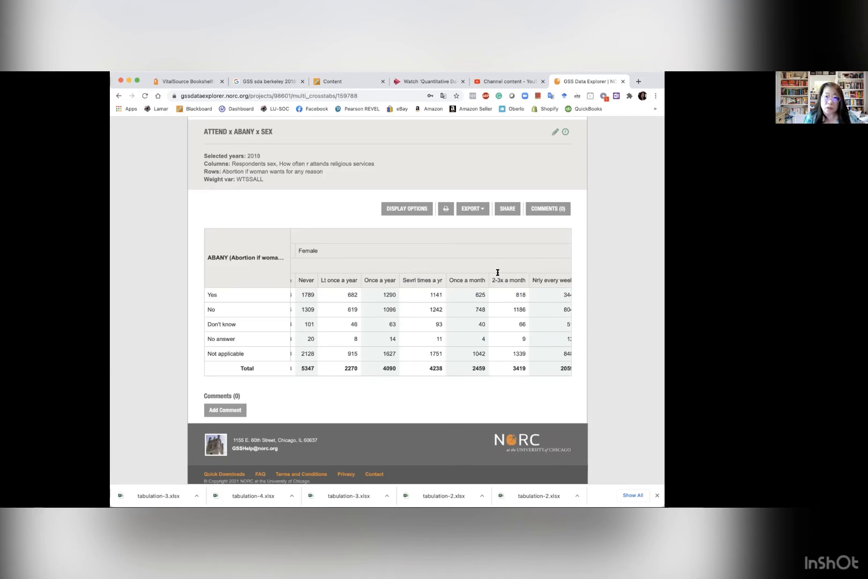
click(420, 208)
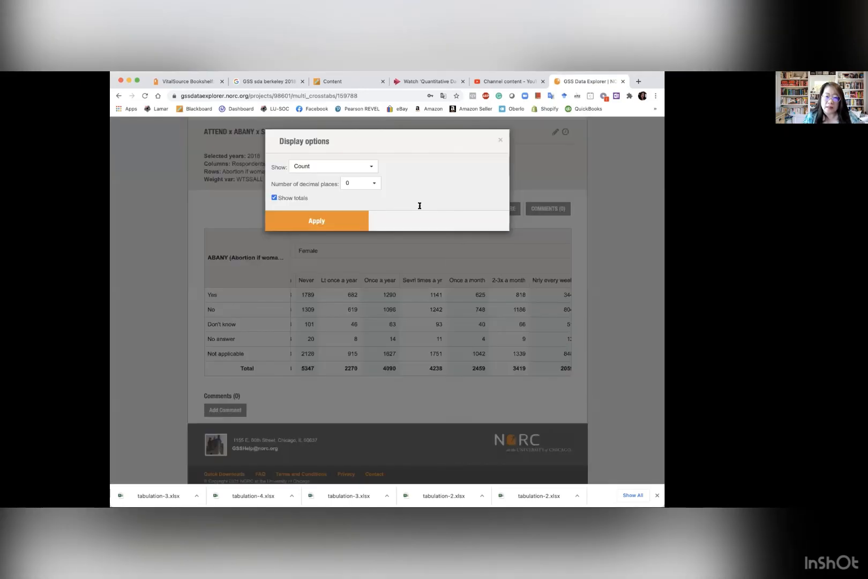
click(369, 166)
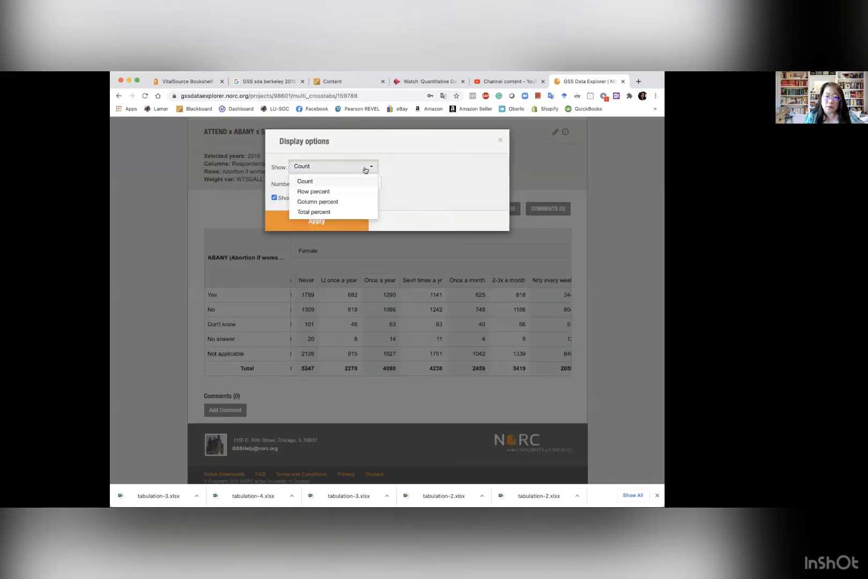
click(343, 202)
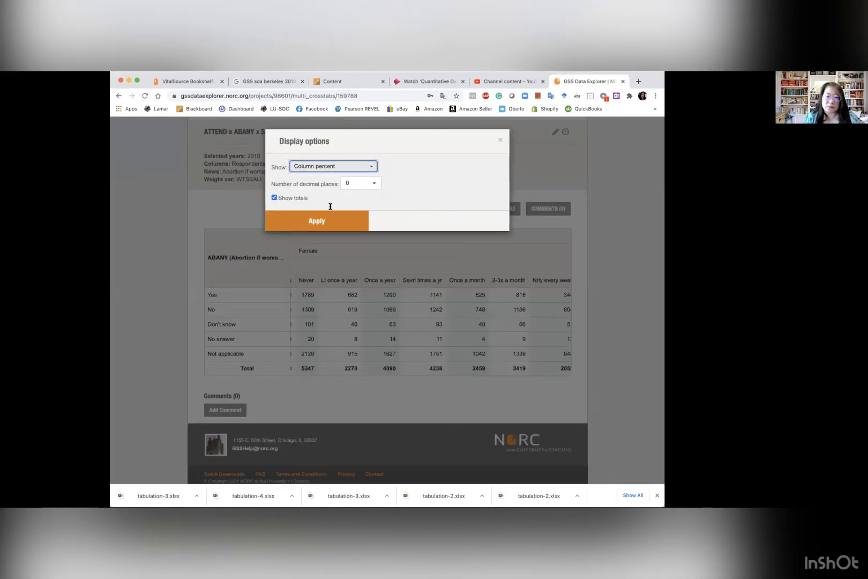
click(376, 183)
click(374, 217)
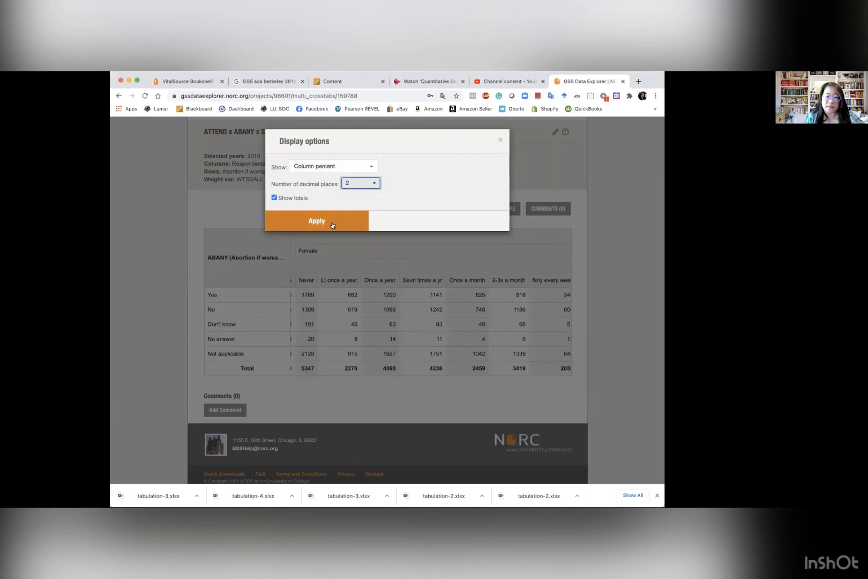
click(333, 225)
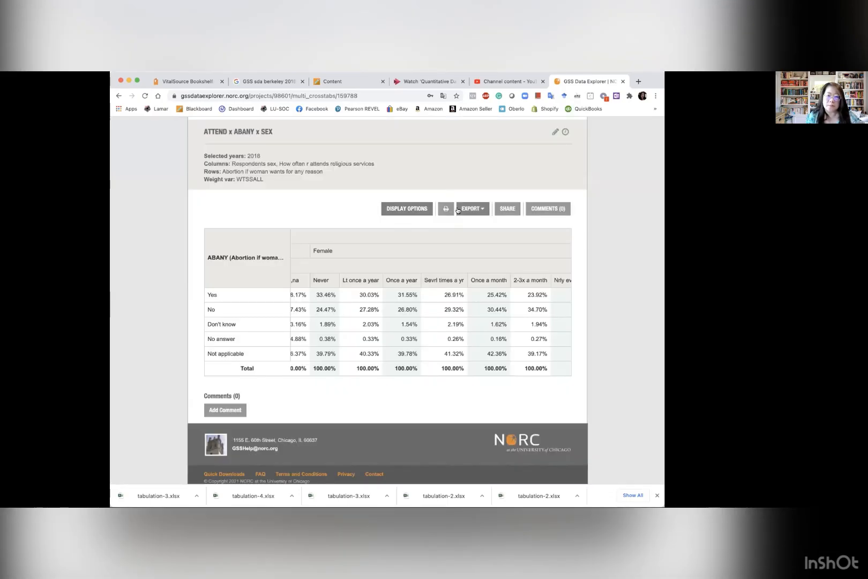